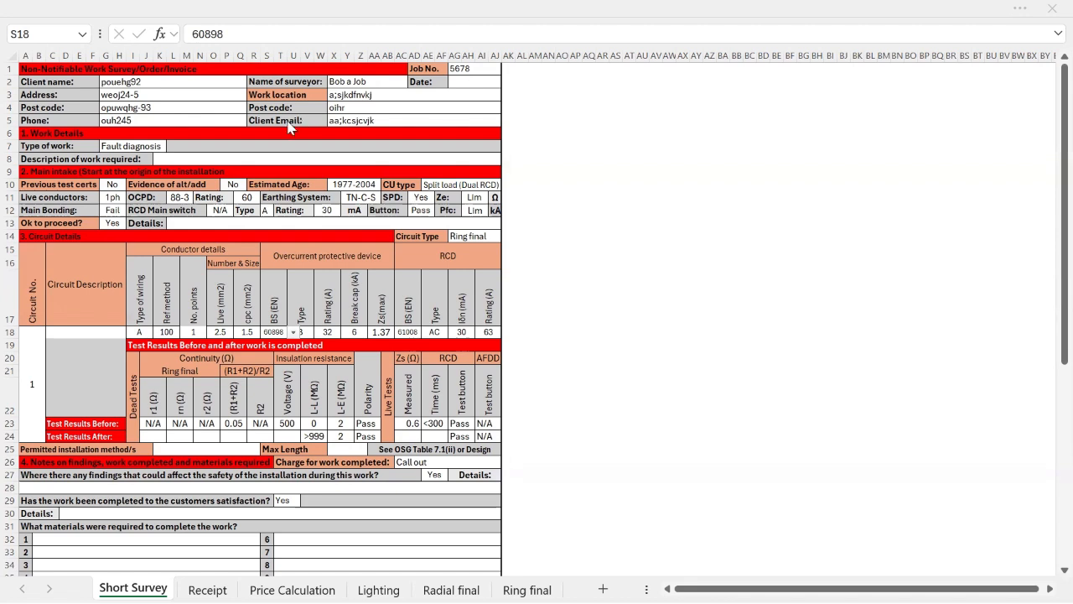
Try the Alteration, Addition and Fault diagnosis options in turn for the survey's type of work.
{"action": "left_click", "coordinate": [146, 146]}
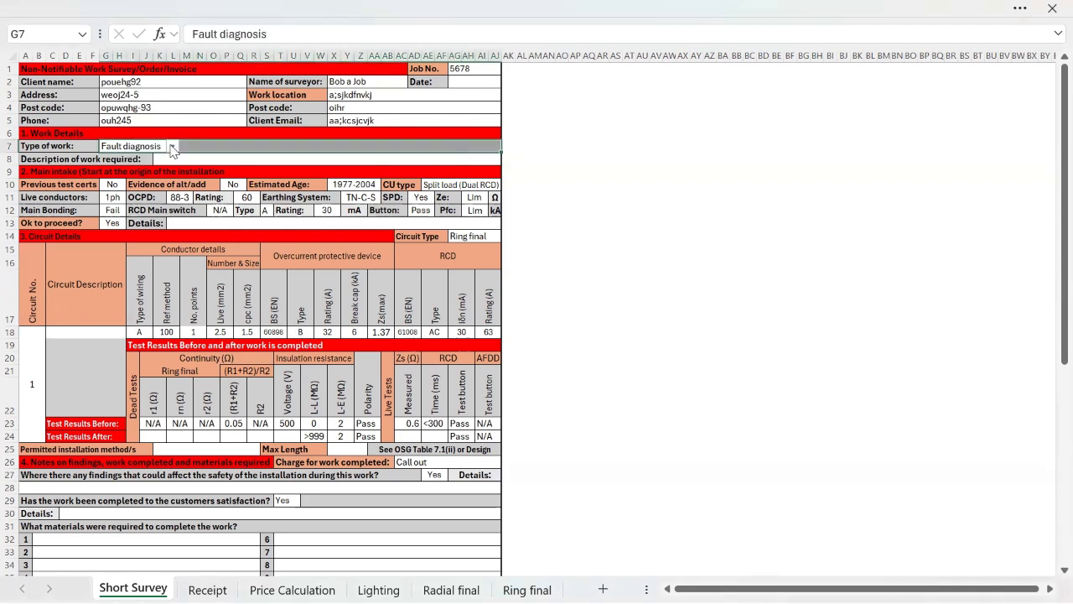
{"action": "left_click", "coordinate": [172, 146]}
{"action": "left_click", "coordinate": [125, 160]}
{"action": "left_click", "coordinate": [172, 147]}
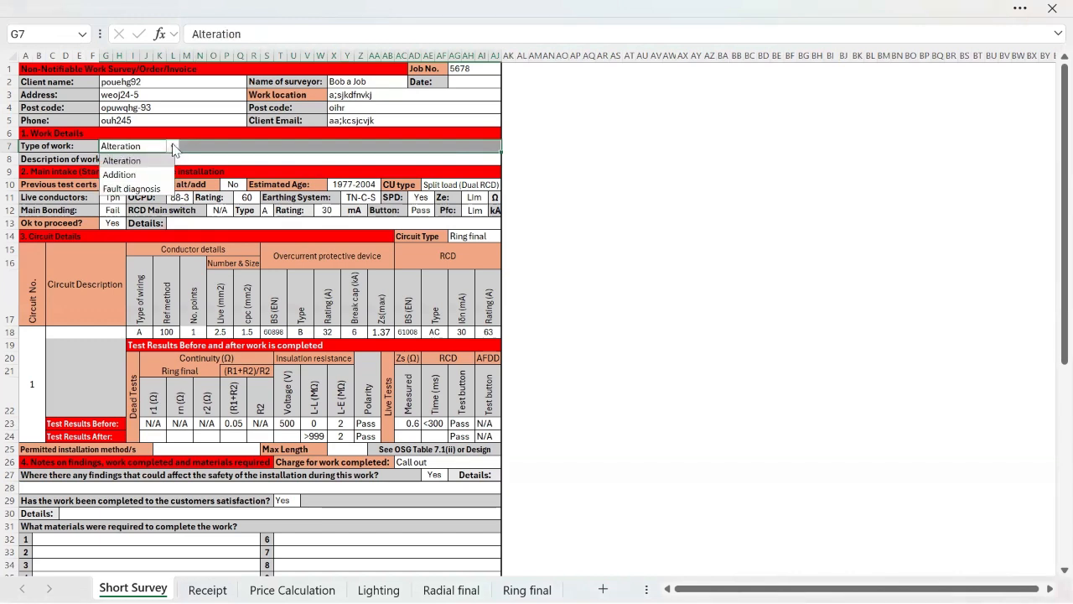
{"action": "left_click", "coordinate": [119, 174]}
{"action": "left_click", "coordinate": [173, 147]}
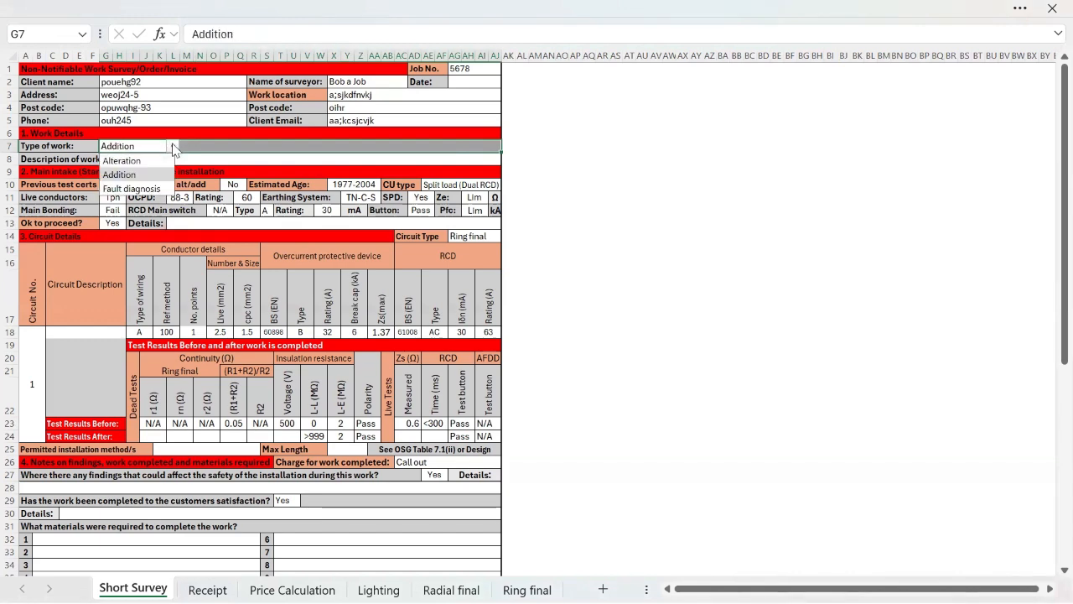
{"action": "left_click", "coordinate": [139, 189]}
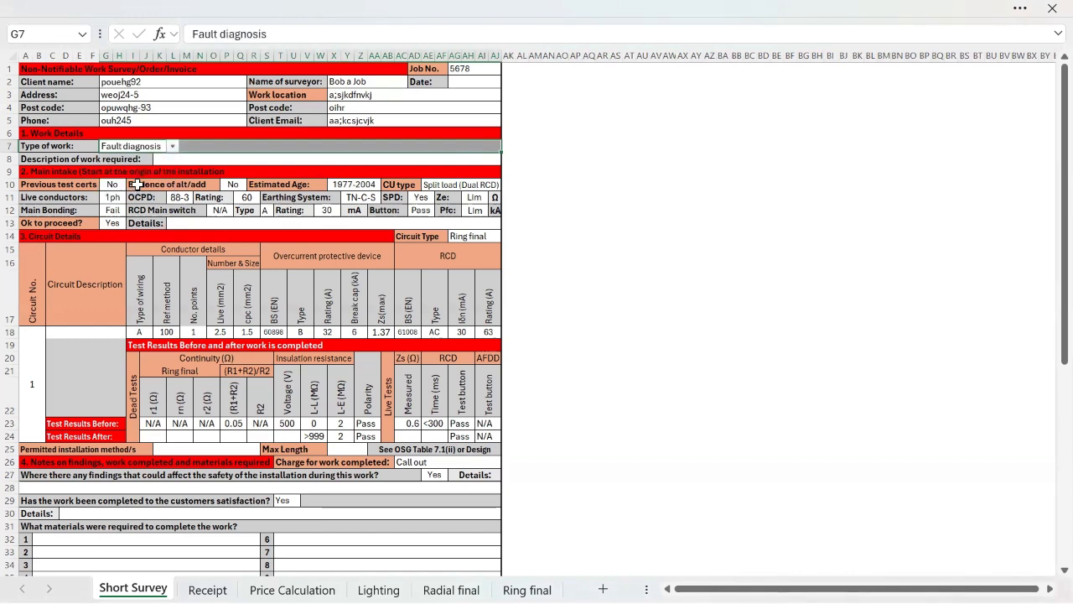
{"action": "left_click", "coordinate": [172, 146]}
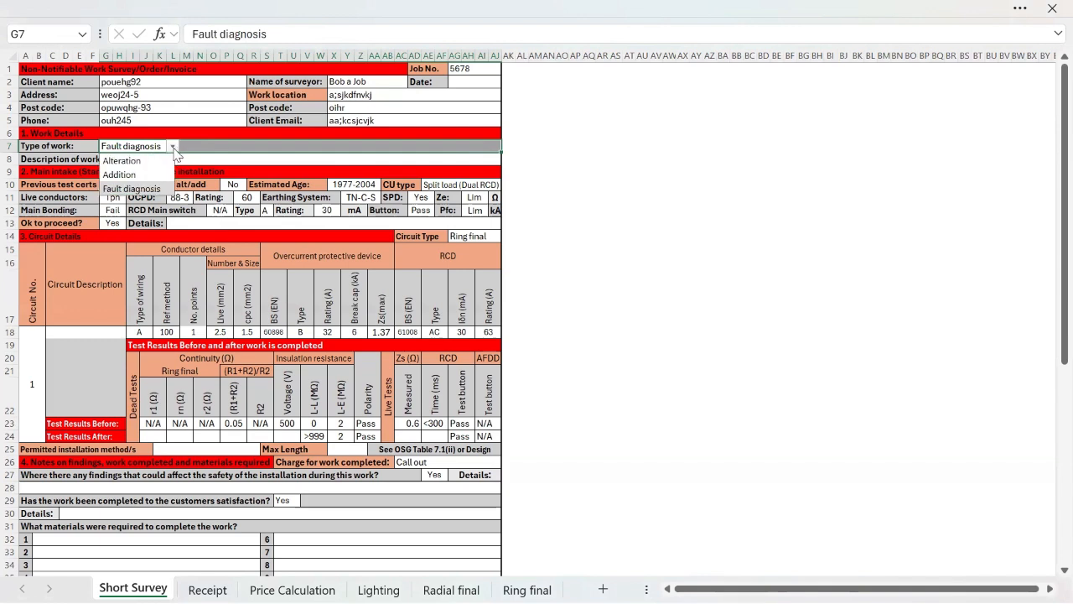
{"action": "left_click", "coordinate": [132, 174]}
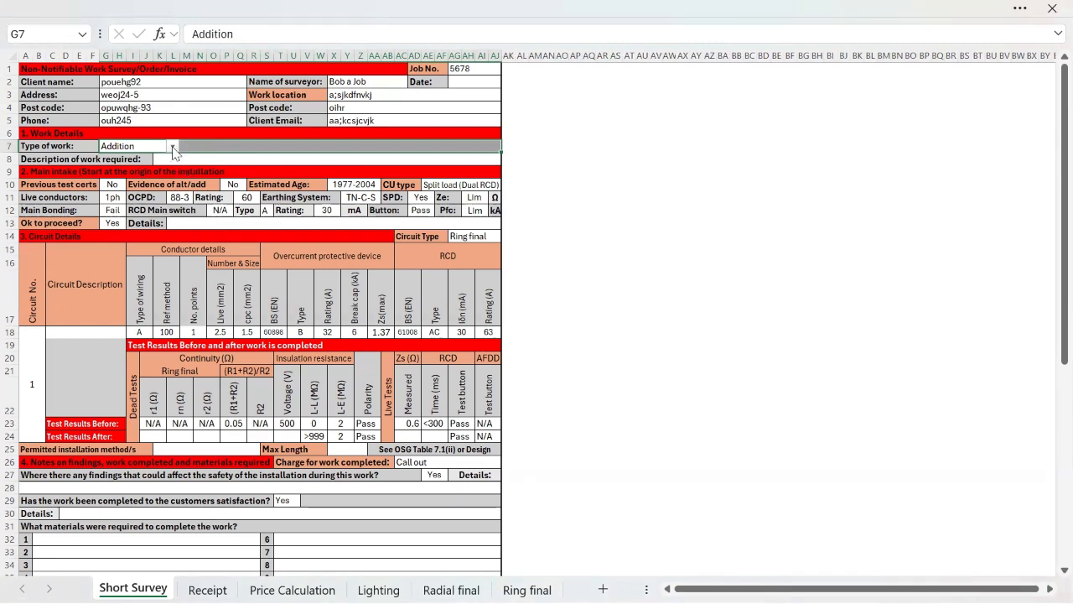
Set the type of work to Alteration and enter "Replace 1 x soket and 2 light fittings" as the description of work required.
{"action": "left_click", "coordinate": [172, 147]}
{"action": "left_click", "coordinate": [167, 160]}
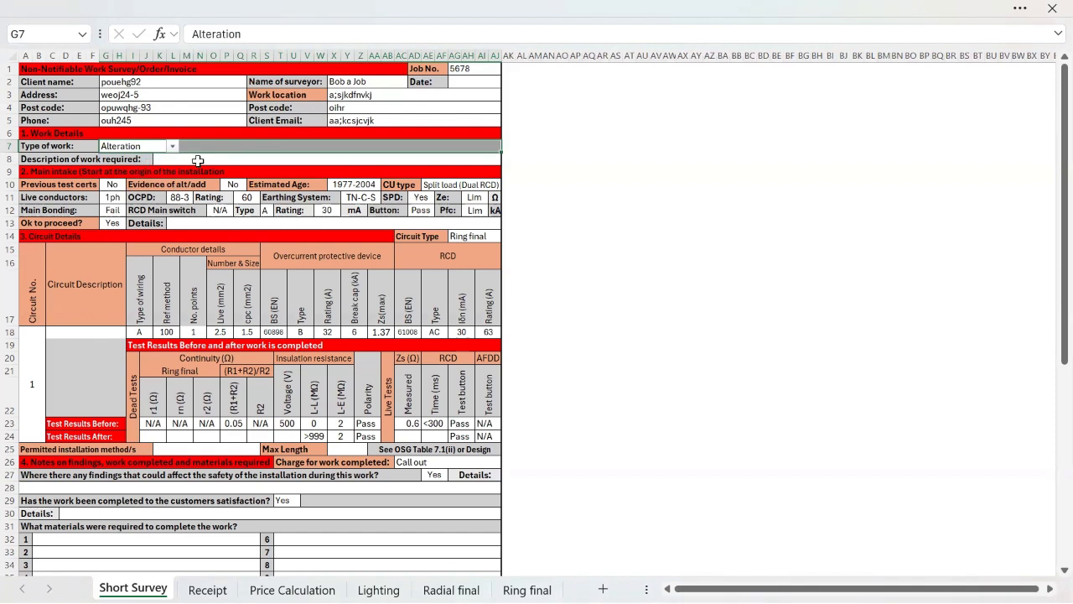
{"action": "left_click", "coordinate": [198, 160]}
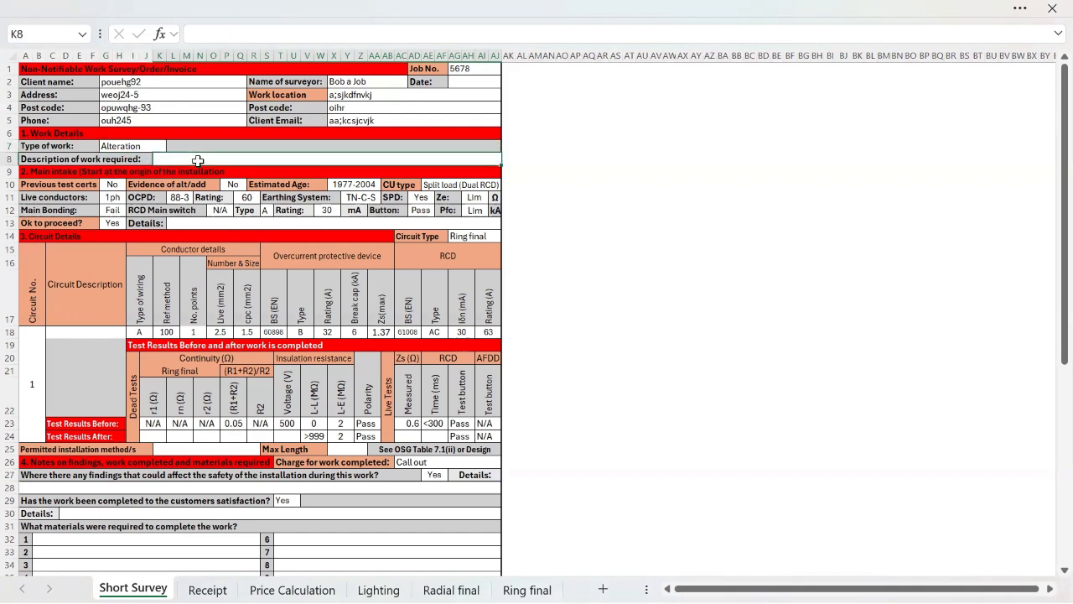
{"action": "type", "text": "Replace 1"}
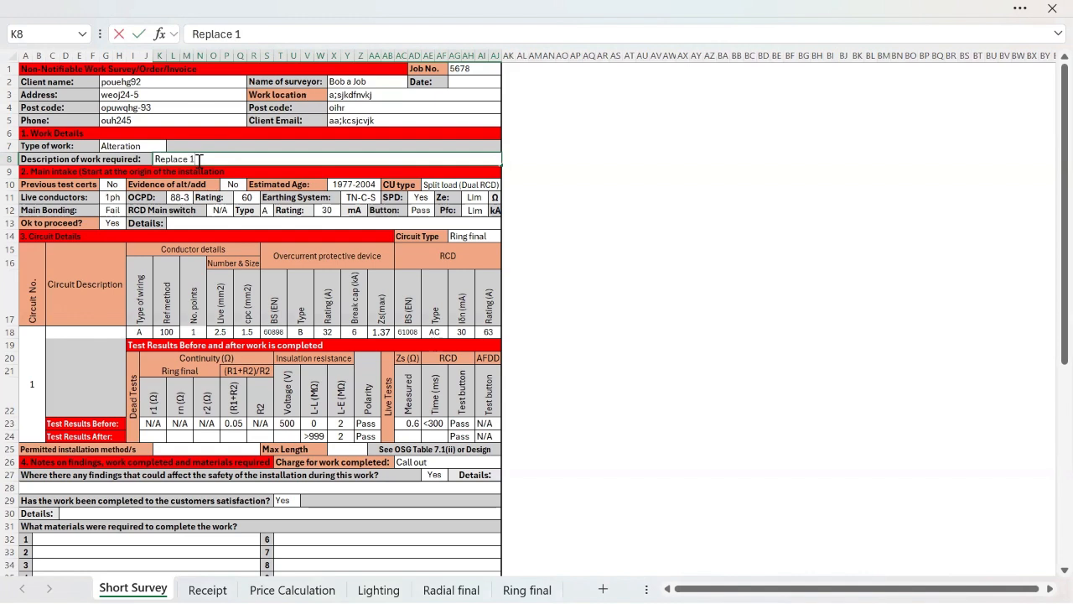
{"action": "type", "text": " x soket and 2 light fittings"}
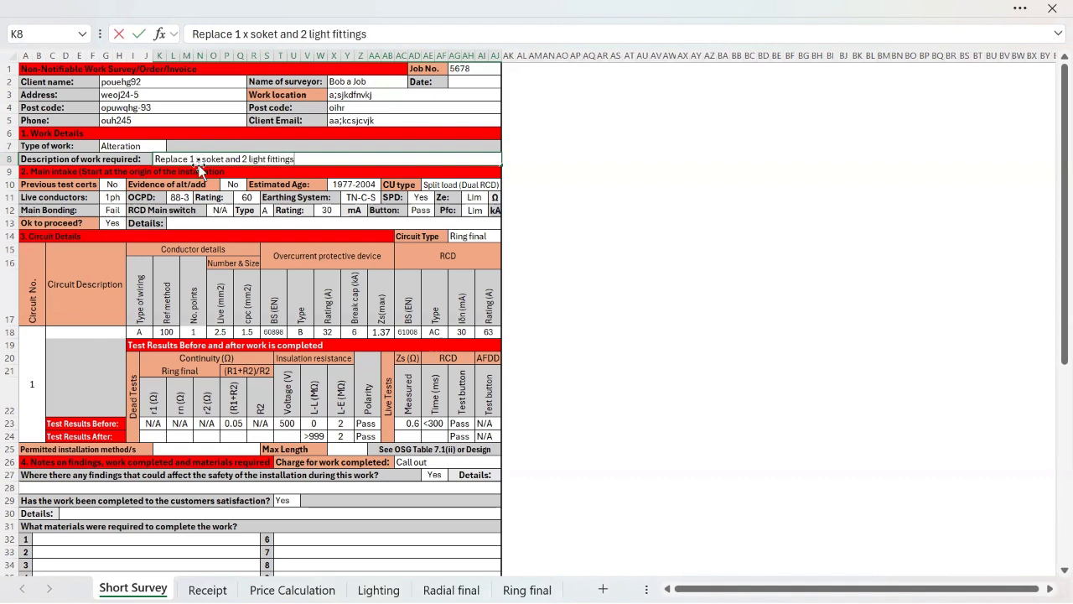
{"action": "left_click", "coordinate": [514, 171]}
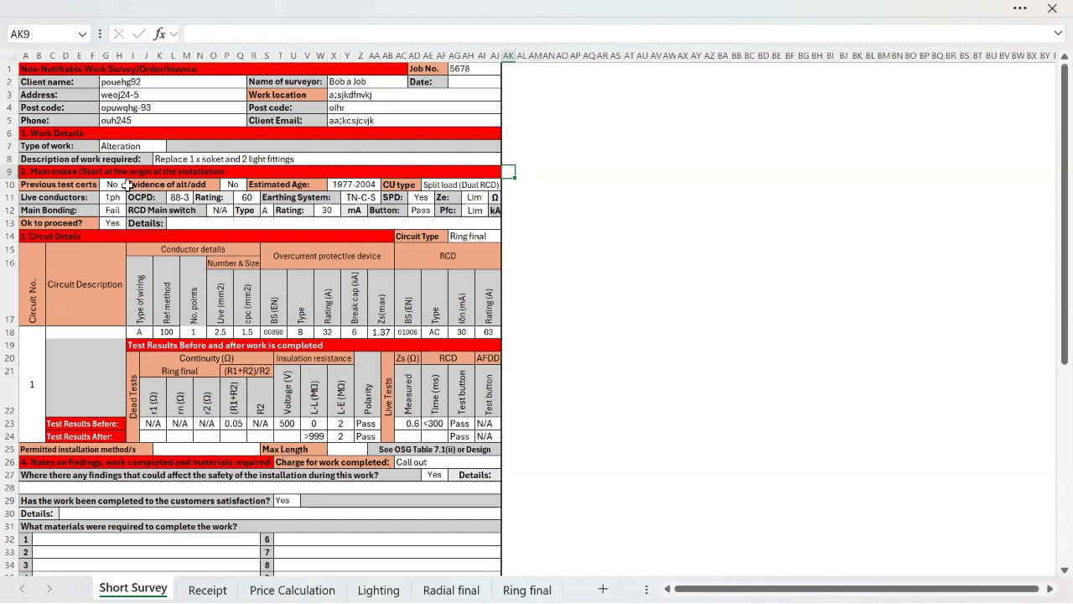
Examine the available choices for the OCPD, its rating, the earthing system and the SPD in the main intake section.
{"action": "left_click", "coordinate": [193, 197]}
{"action": "left_click", "coordinate": [200, 197]}
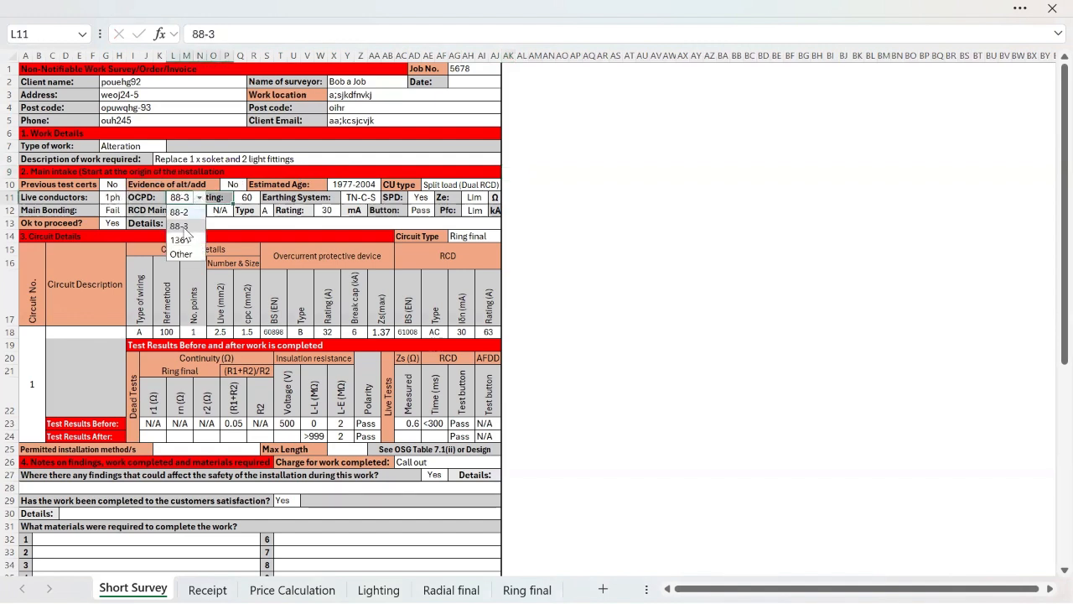
{"action": "left_click", "coordinate": [200, 198]}
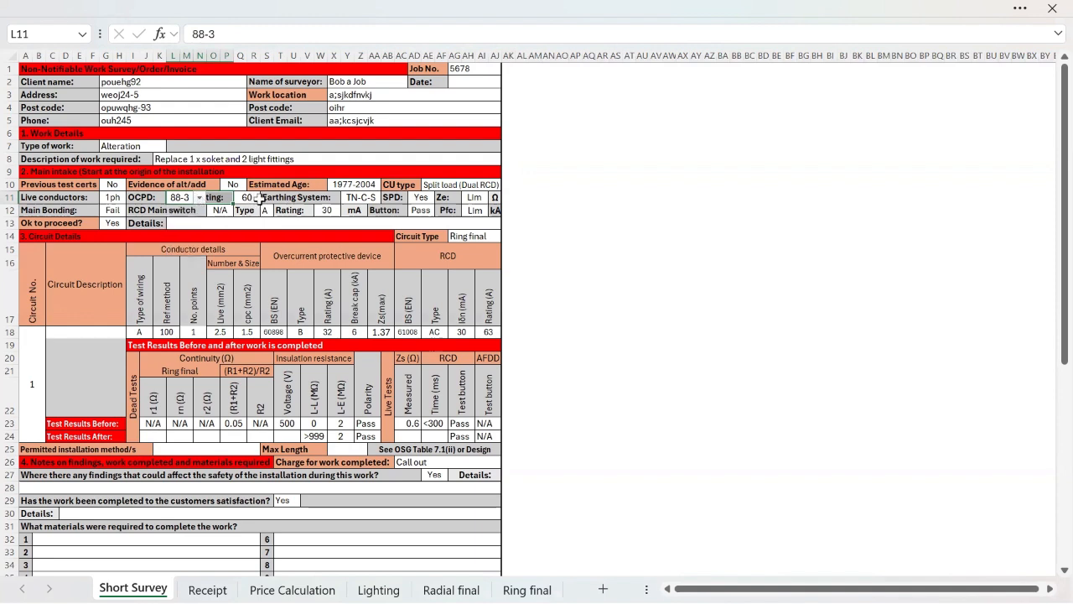
{"action": "left_click", "coordinate": [254, 199]}
{"action": "left_click", "coordinate": [259, 197]}
{"action": "left_click", "coordinate": [259, 198]}
{"action": "left_click", "coordinate": [359, 197]}
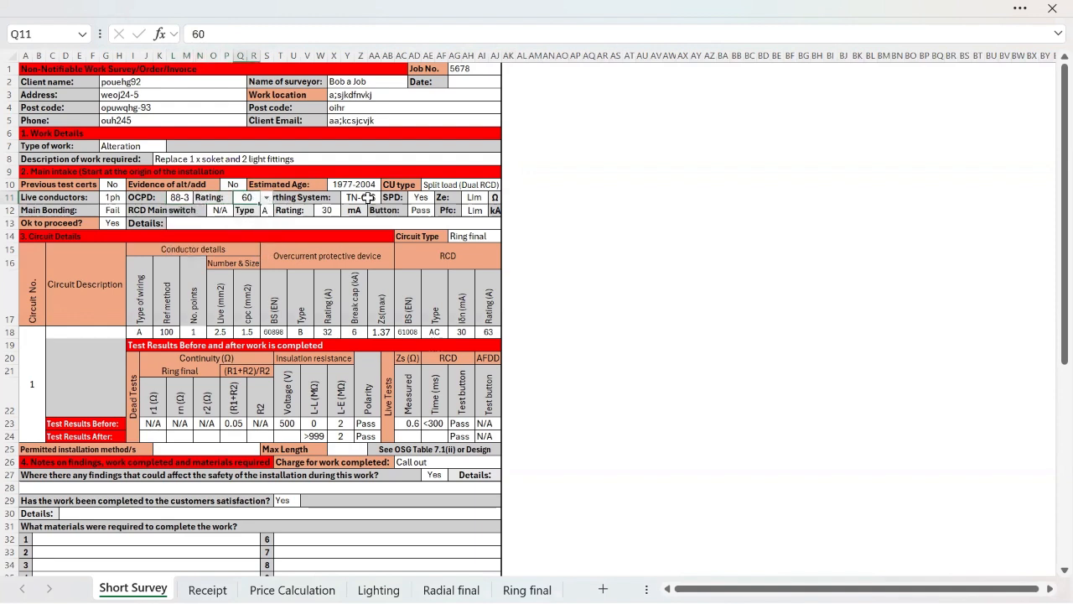
{"action": "left_click", "coordinate": [387, 197]}
{"action": "left_click", "coordinate": [387, 197]}
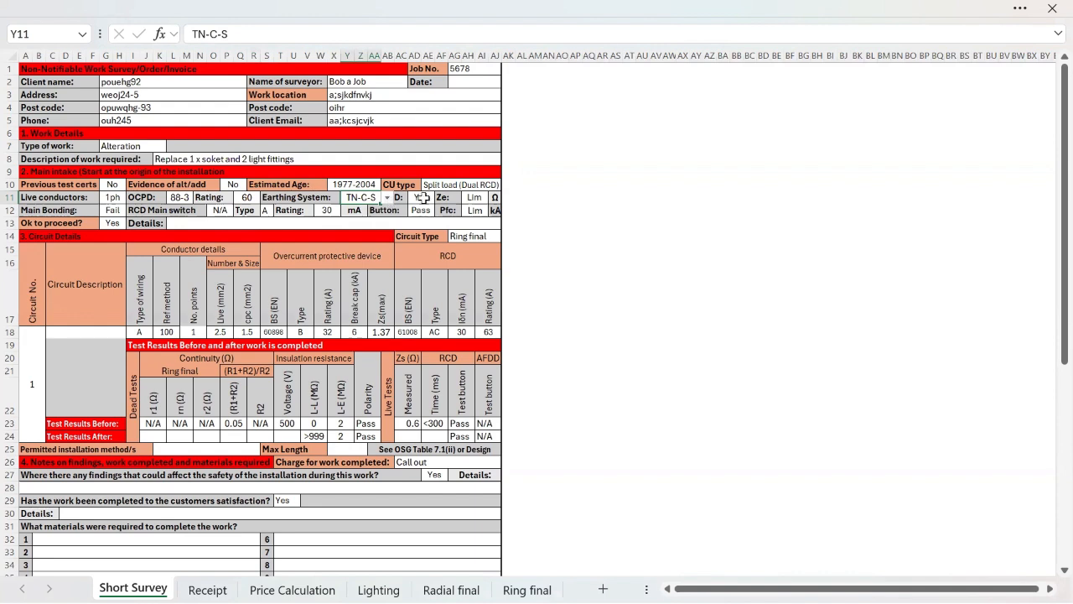
{"action": "left_click", "coordinate": [422, 200]}
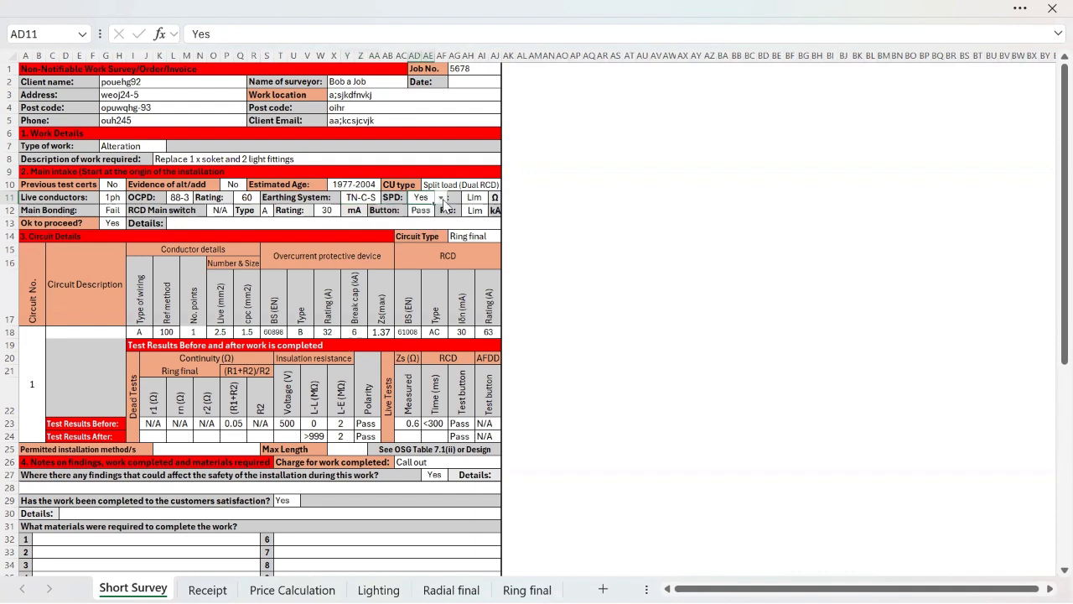
{"action": "left_click", "coordinate": [247, 222]}
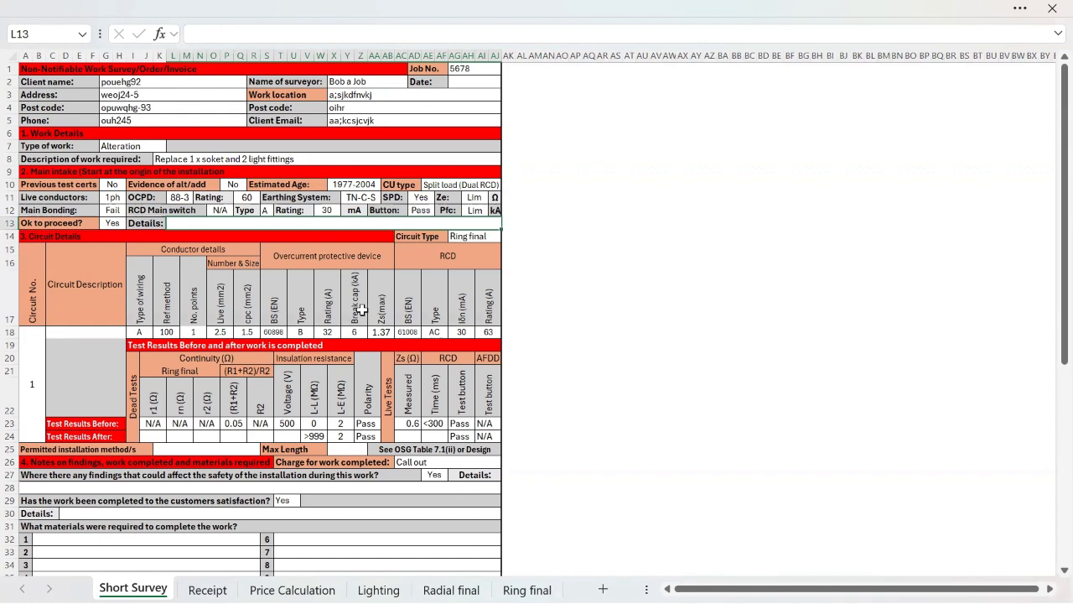
Correct "soket" to "socket" in the description of work required and delete "and 2 light fittings".
{"action": "scroll", "coordinate": [300, 332], "scroll_direction": "down", "scroll_amount": 2}
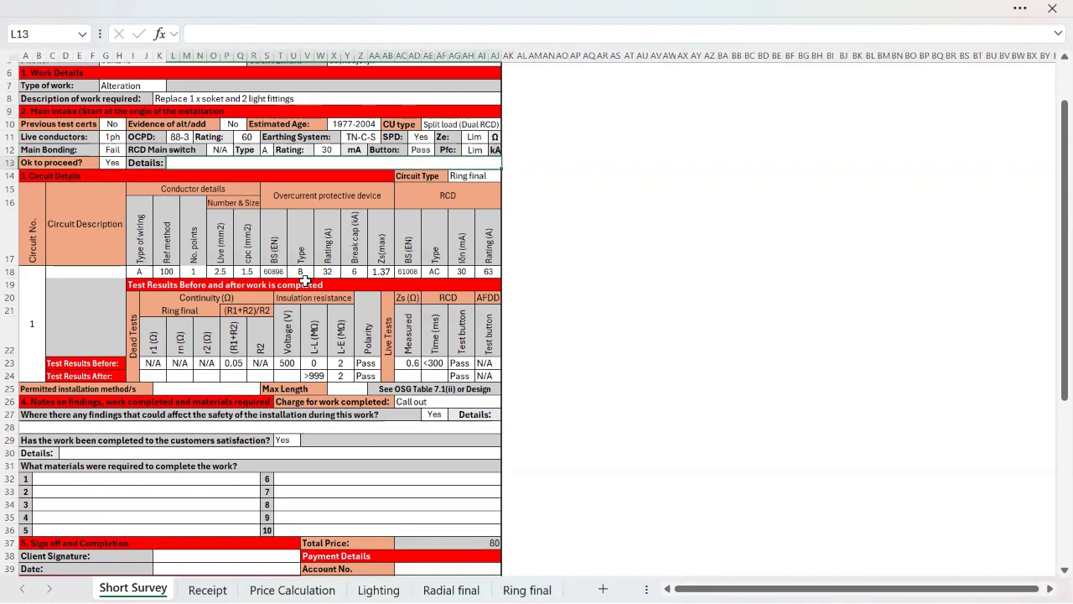
{"action": "scroll", "coordinate": [327, 270], "scroll_direction": "up", "scroll_amount": 2}
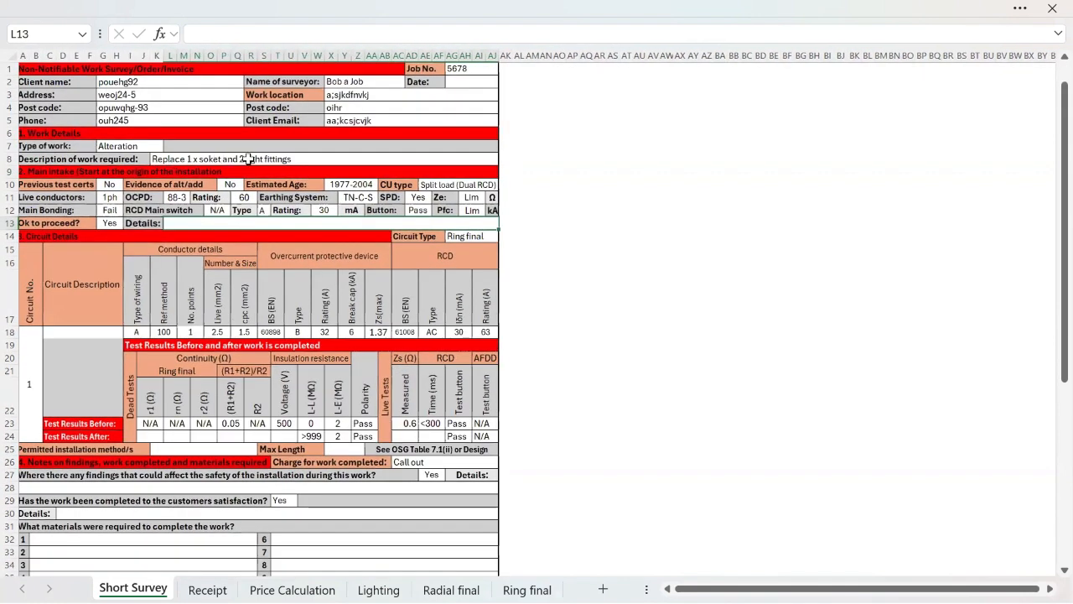
{"action": "double_click", "coordinate": [206, 159]}
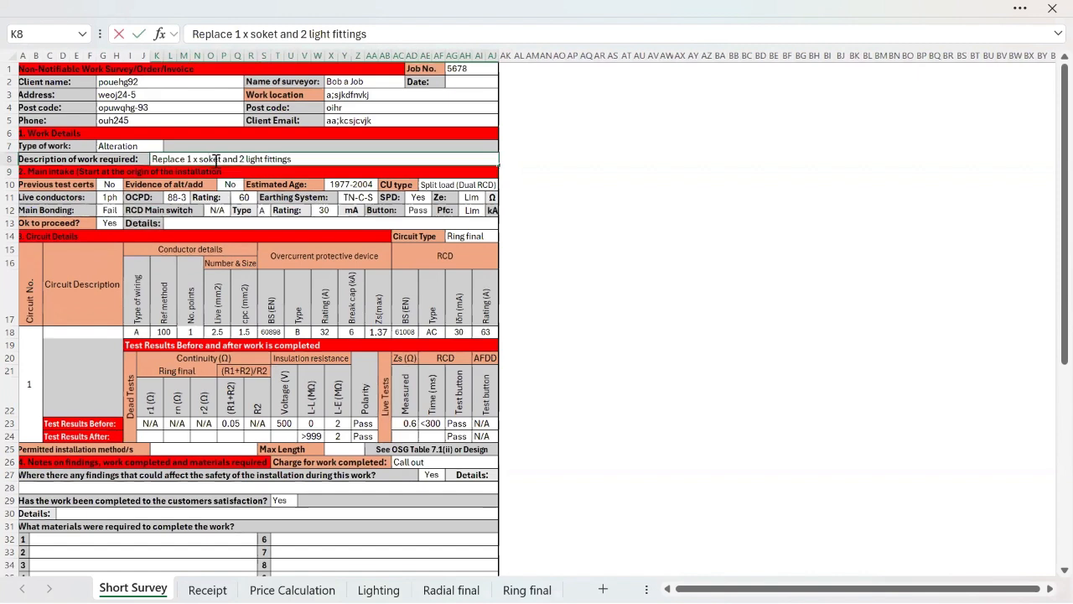
{"action": "type", "text": "c"}
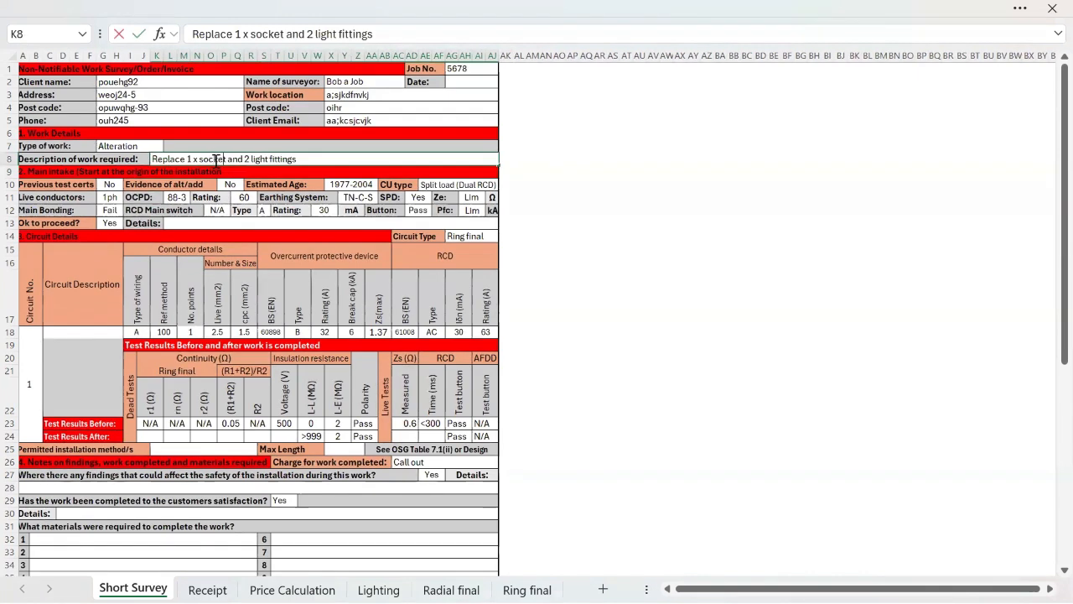
{"action": "key", "text": "Right"}
{"action": "key", "text": "Right"}
{"action": "key", "text": "Right"}
{"action": "key", "text": "Delete"}
{"action": "key", "text": "Delete"}
{"action": "key", "text": "Delete"}
{"action": "key", "text": "Delete"}
{"action": "key", "text": "Delete"}
{"action": "key", "text": "Delete"}
{"action": "key", "text": "Delete"}
{"action": "key", "text": "Delete"}
{"action": "key", "text": "Delete"}
{"action": "key", "text": "Delete"}
{"action": "key", "text": "Delete"}
{"action": "key", "text": "Delete"}
{"action": "key", "text": "Delete"}
{"action": "key", "text": "Delete"}
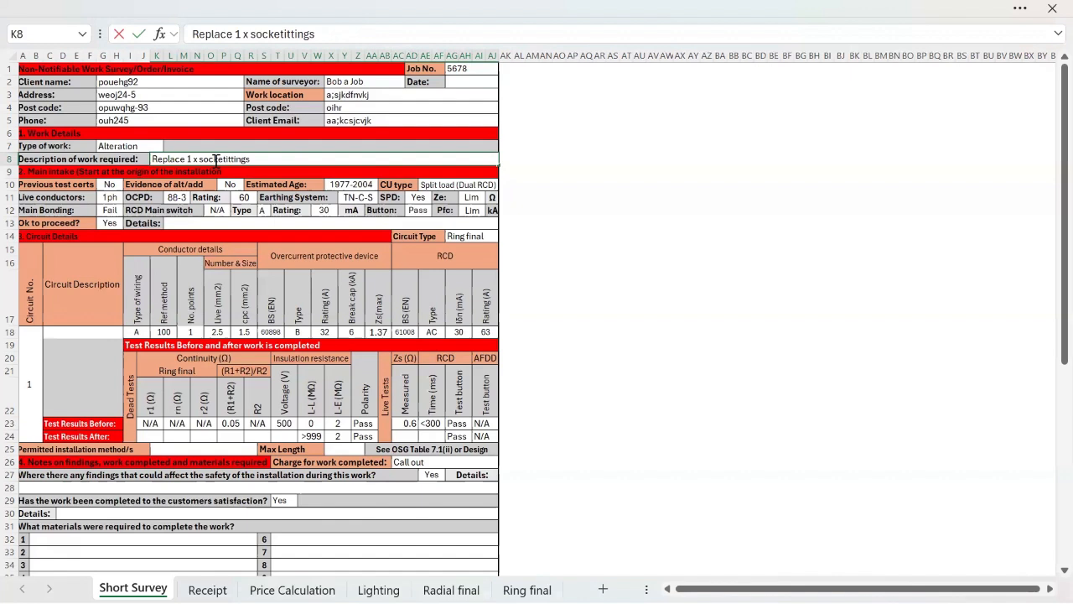
{"action": "key", "text": "Delete"}
{"action": "key", "text": "Delete"}
{"action": "key", "text": "Delete"}
{"action": "key", "text": "Delete"}
{"action": "key", "text": "Delete"}
{"action": "key", "text": "Delete"}
{"action": "key", "text": "Delete"}
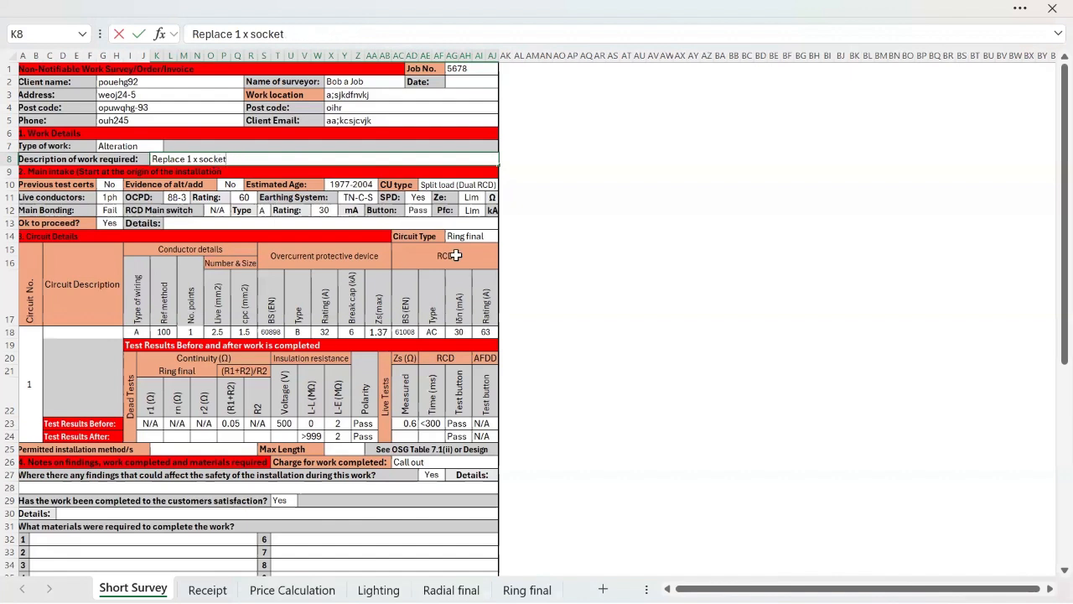
{"action": "left_click", "coordinate": [546, 276]}
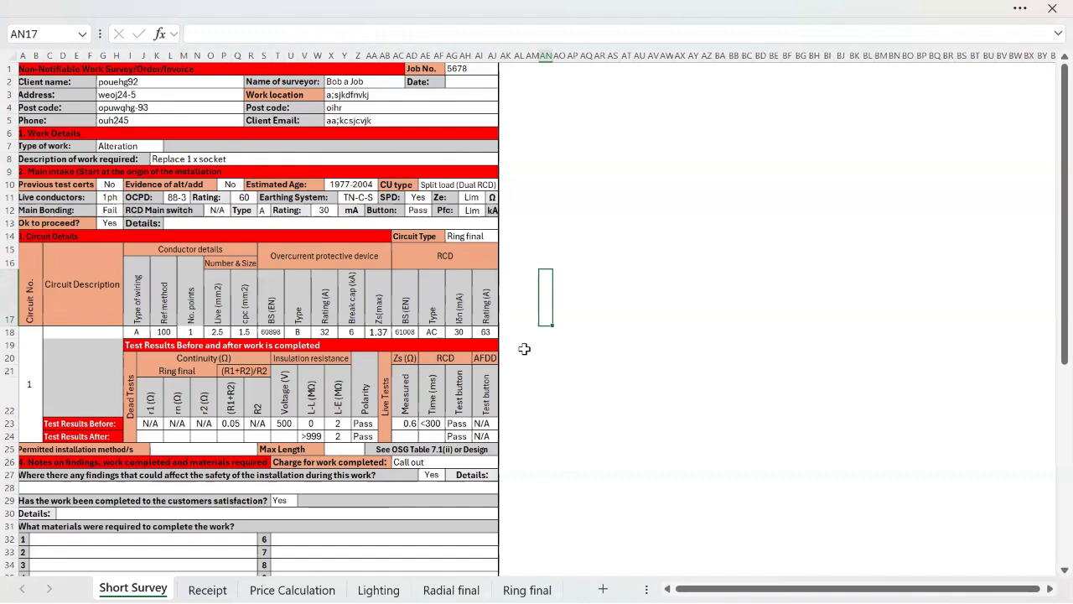
Examine the choices for circuit 1's type of wiring, reference method, number of points and live conductor size in the circuit details.
{"action": "scroll", "coordinate": [524, 348], "scroll_direction": "down", "scroll_amount": 3}
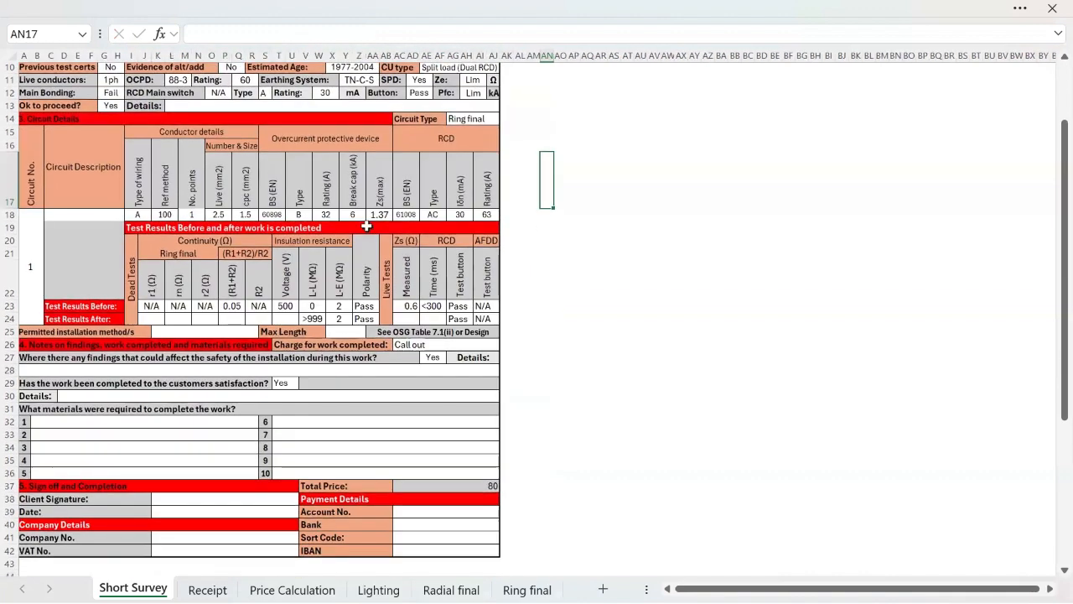
{"action": "left_click", "coordinate": [138, 215]}
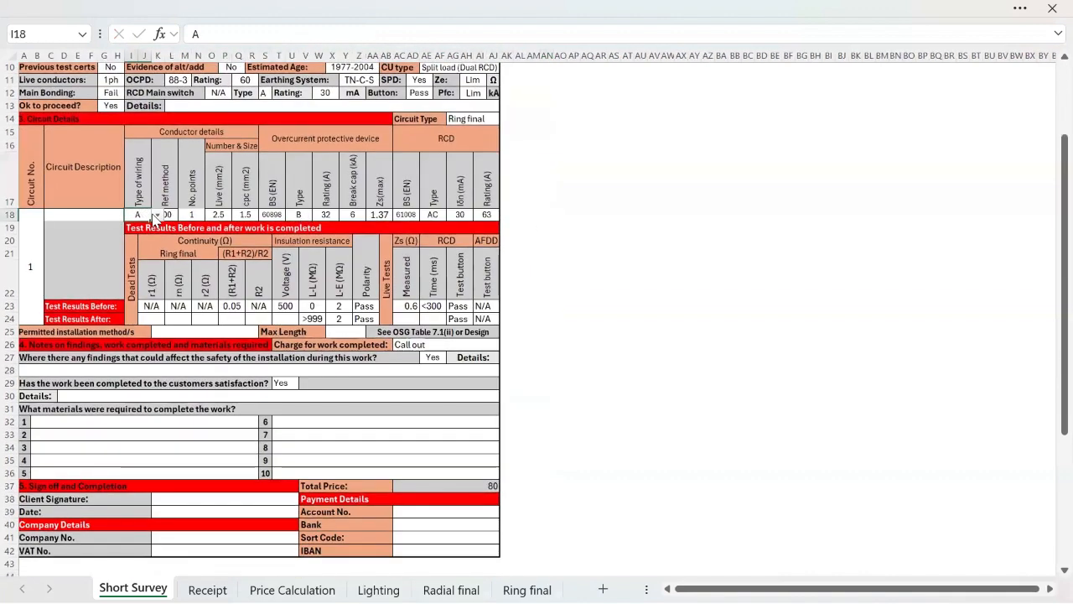
{"action": "left_click", "coordinate": [156, 216]}
{"action": "left_click", "coordinate": [155, 215]}
{"action": "left_click", "coordinate": [167, 214]}
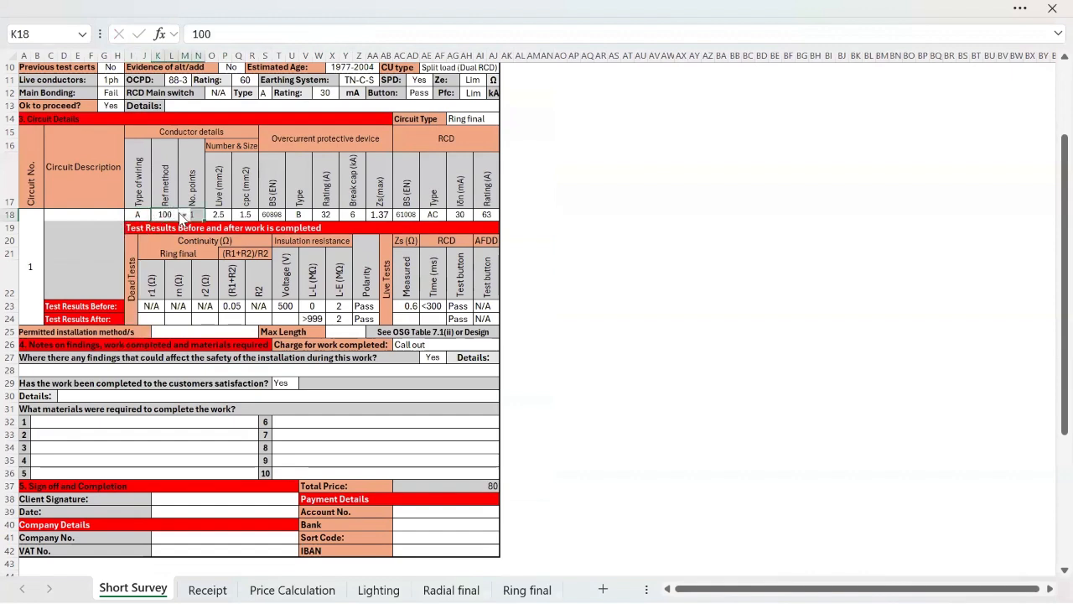
{"action": "left_click", "coordinate": [184, 215]}
{"action": "left_click", "coordinate": [192, 215]}
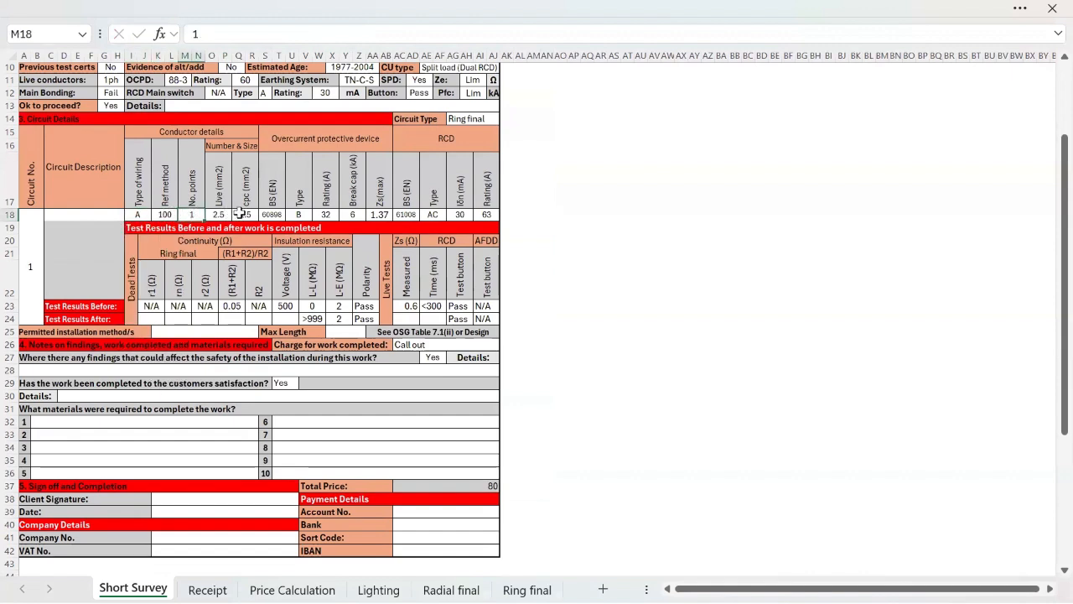
{"action": "left_click", "coordinate": [223, 213]}
{"action": "left_click", "coordinate": [238, 215]}
{"action": "left_click", "coordinate": [238, 215]}
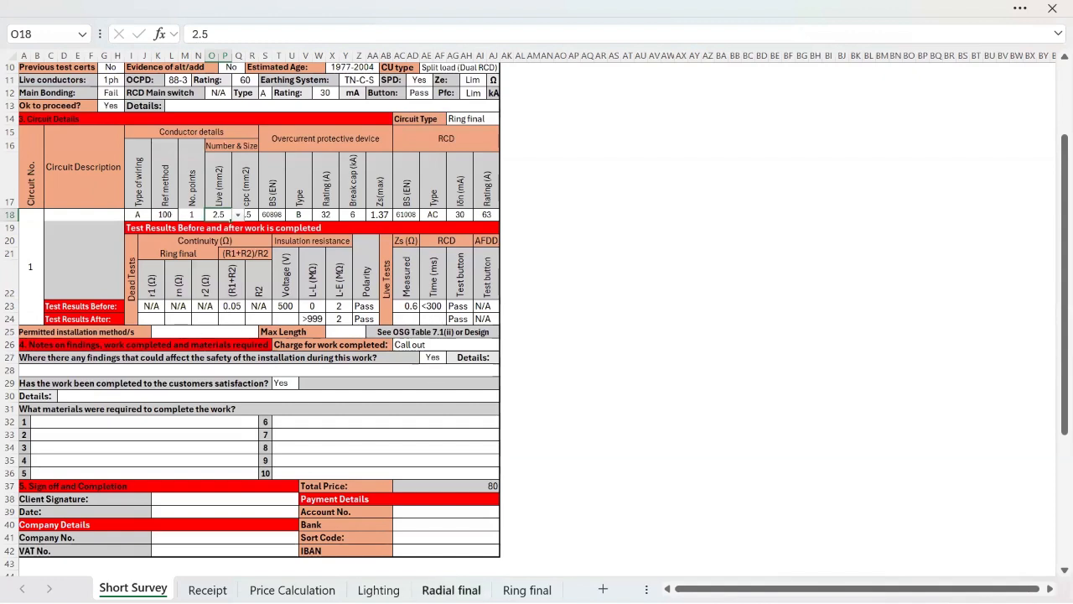
Filter the maximum cable length table on the Lighting sheet to the 6 A fuse rating only.
{"action": "left_click", "coordinate": [451, 589]}
{"action": "left_click", "coordinate": [379, 589]}
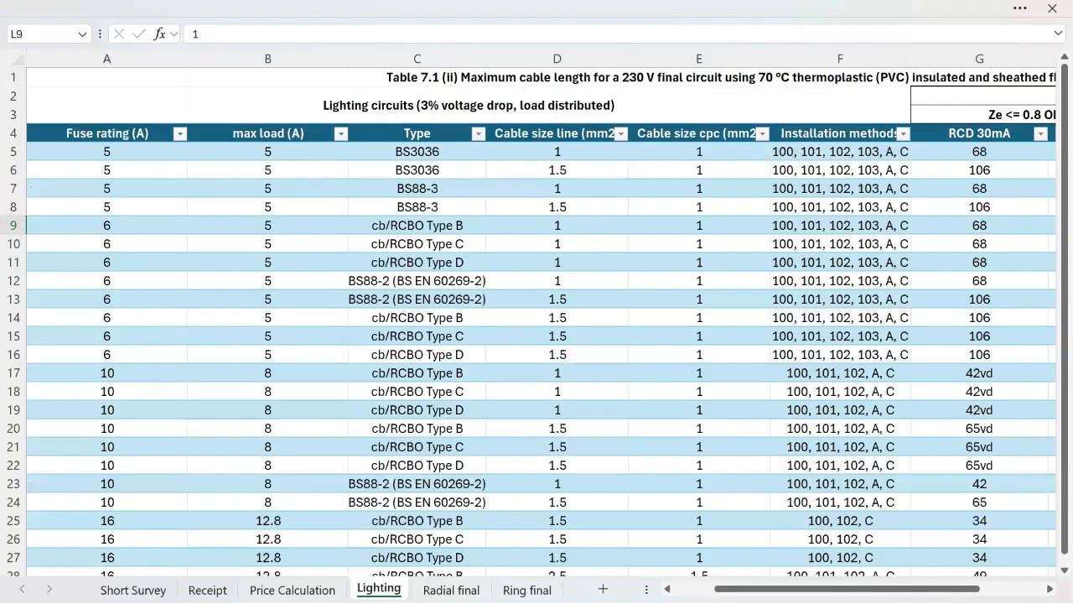
{"action": "left_click", "coordinate": [180, 134]}
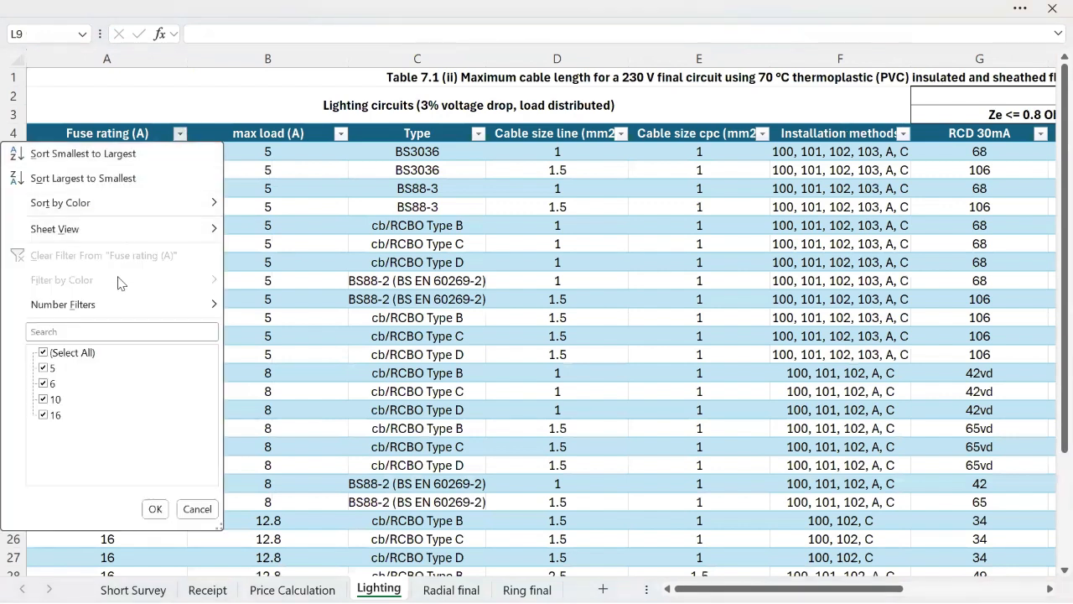
{"action": "left_click", "coordinate": [43, 352]}
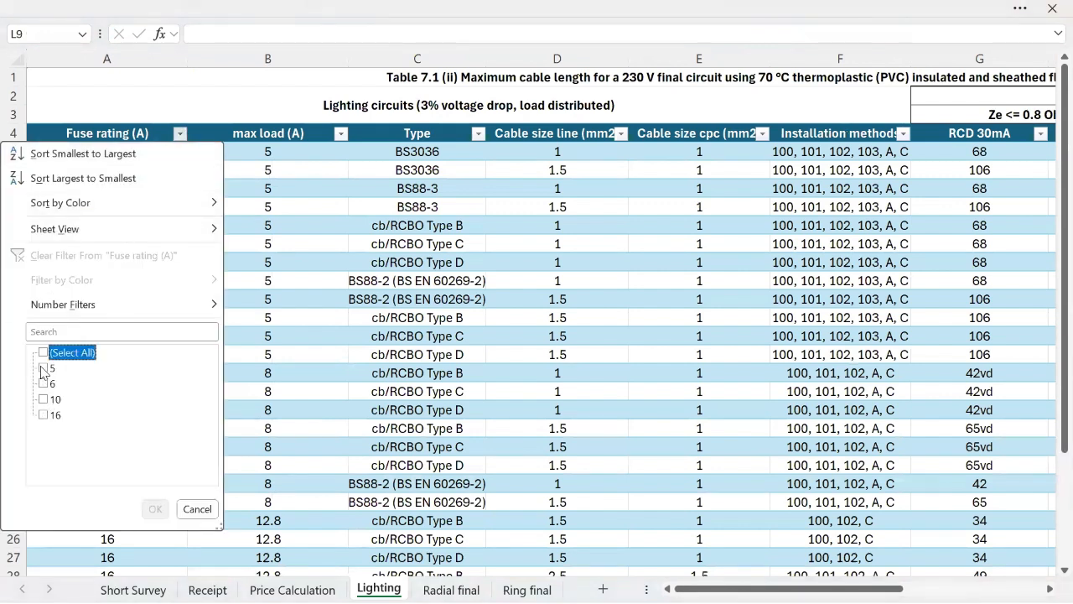
{"action": "left_click", "coordinate": [43, 384]}
{"action": "left_click", "coordinate": [154, 508]}
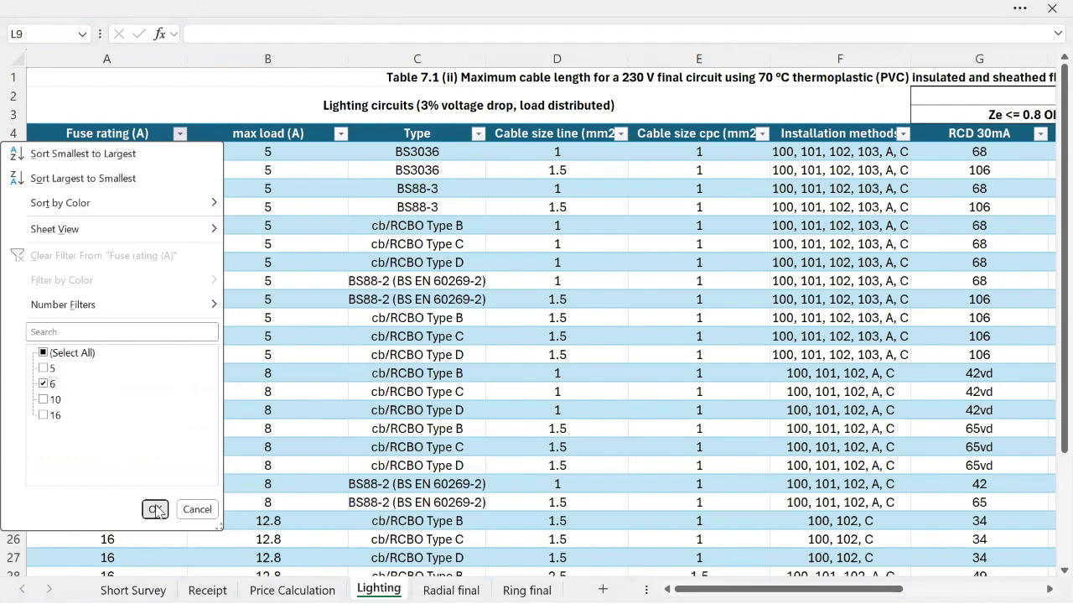
Filter the Type column of the Lighting cable length table to show cb/RCBO Type B only.
{"action": "left_click", "coordinate": [477, 134]}
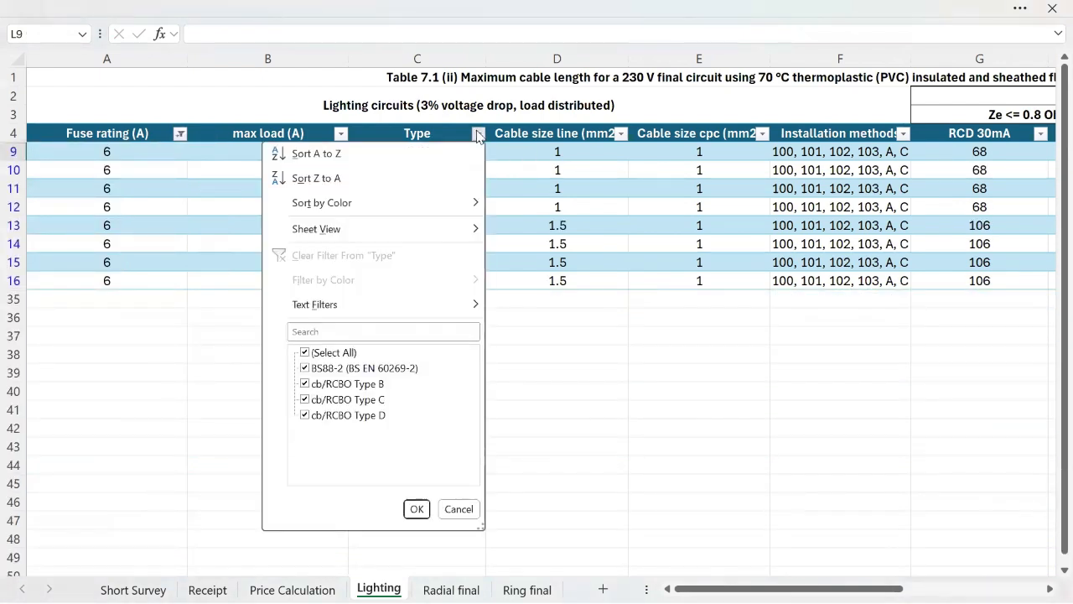
{"action": "left_click", "coordinate": [305, 353]}
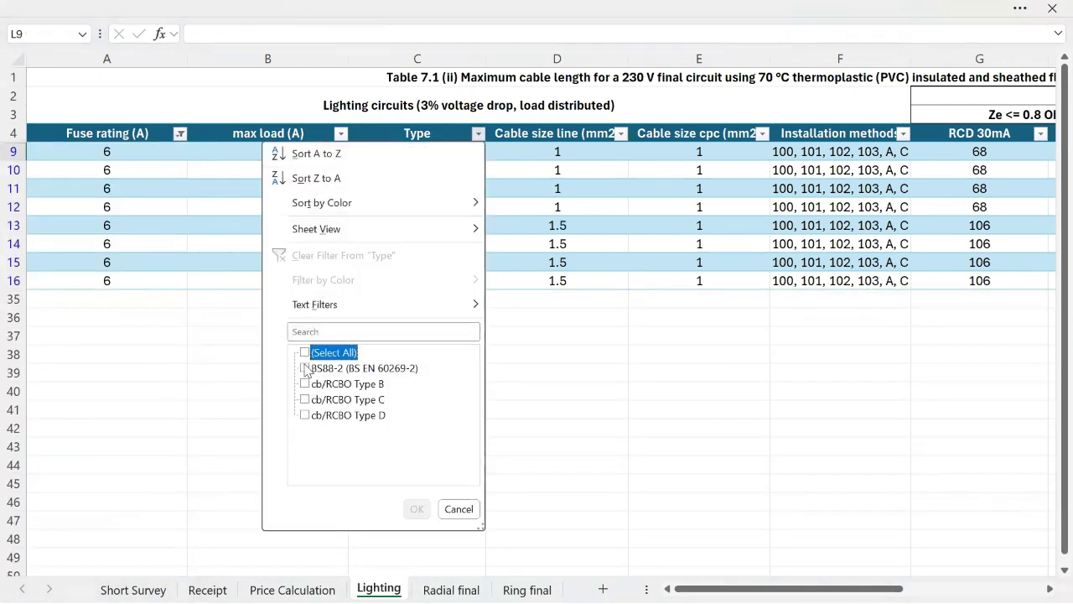
{"action": "left_click", "coordinate": [304, 368]}
{"action": "left_click", "coordinate": [305, 384]}
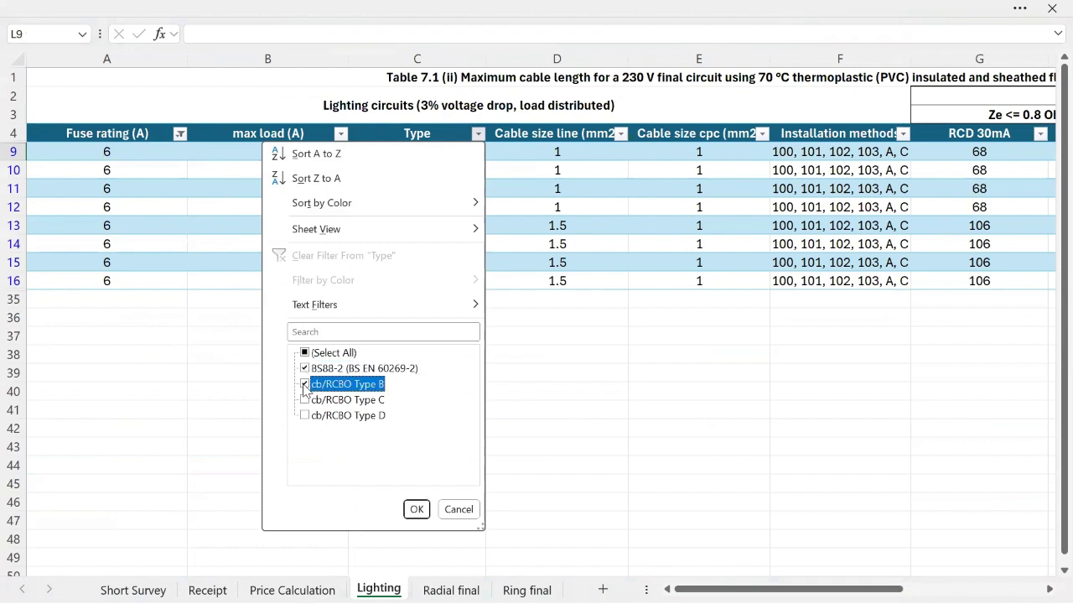
{"action": "left_click", "coordinate": [415, 508]}
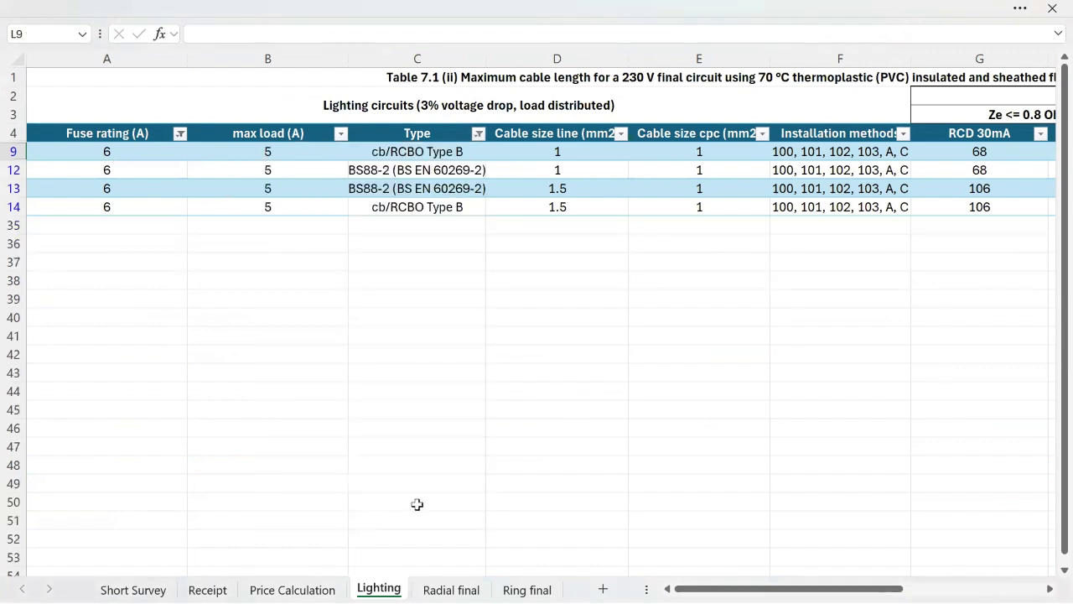
{"action": "left_click", "coordinate": [478, 134]}
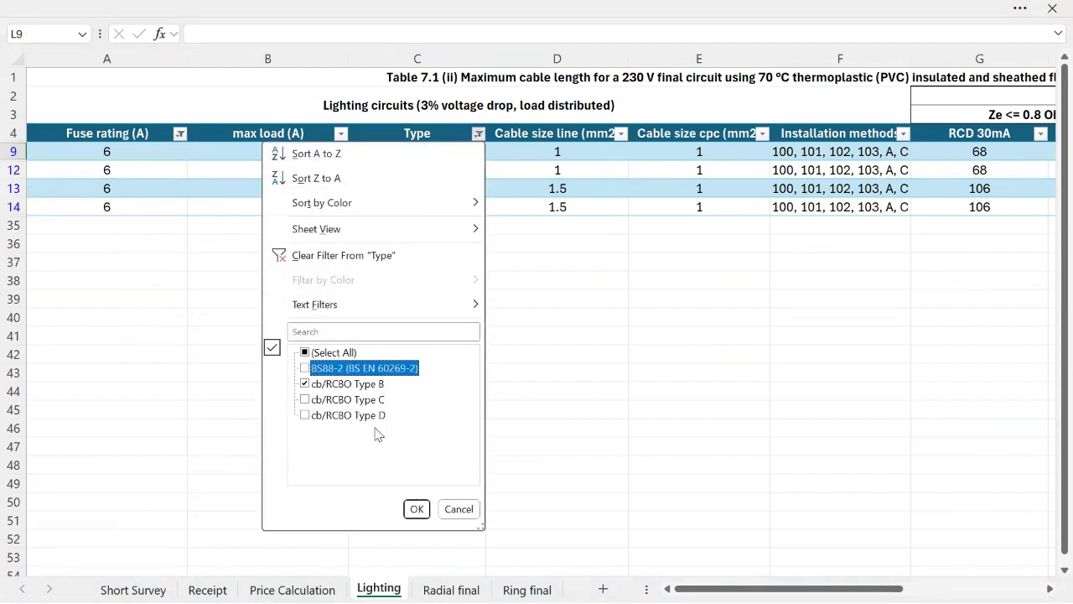
{"action": "left_click", "coordinate": [414, 508]}
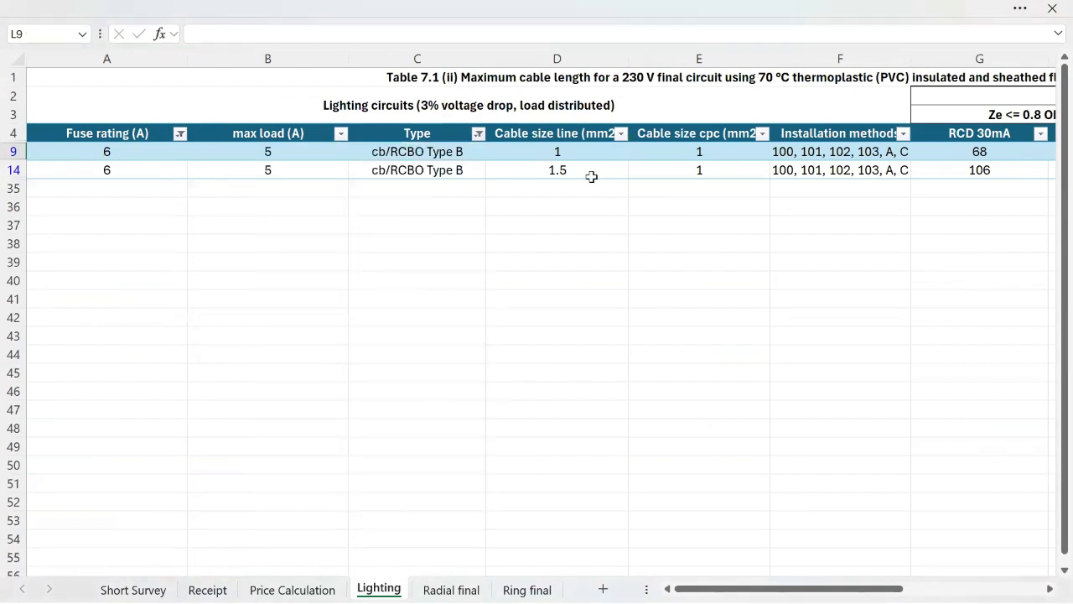
Filter the line cable size column to 1 mm² and check the maximum lengths for TN-S and TN-C-S.
{"action": "left_click", "coordinate": [621, 134]}
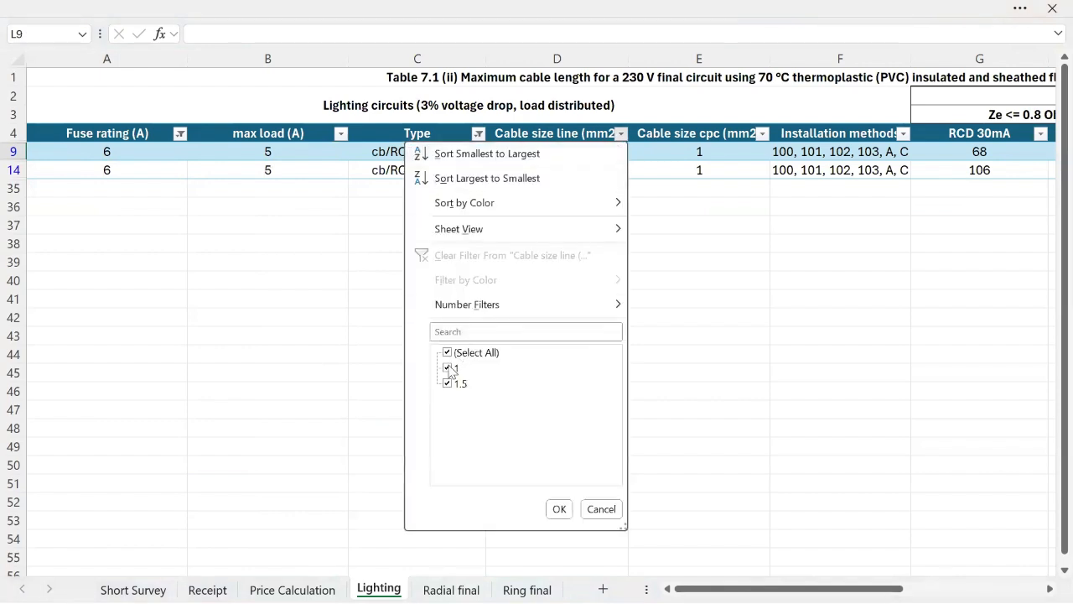
{"action": "left_click", "coordinate": [447, 384]}
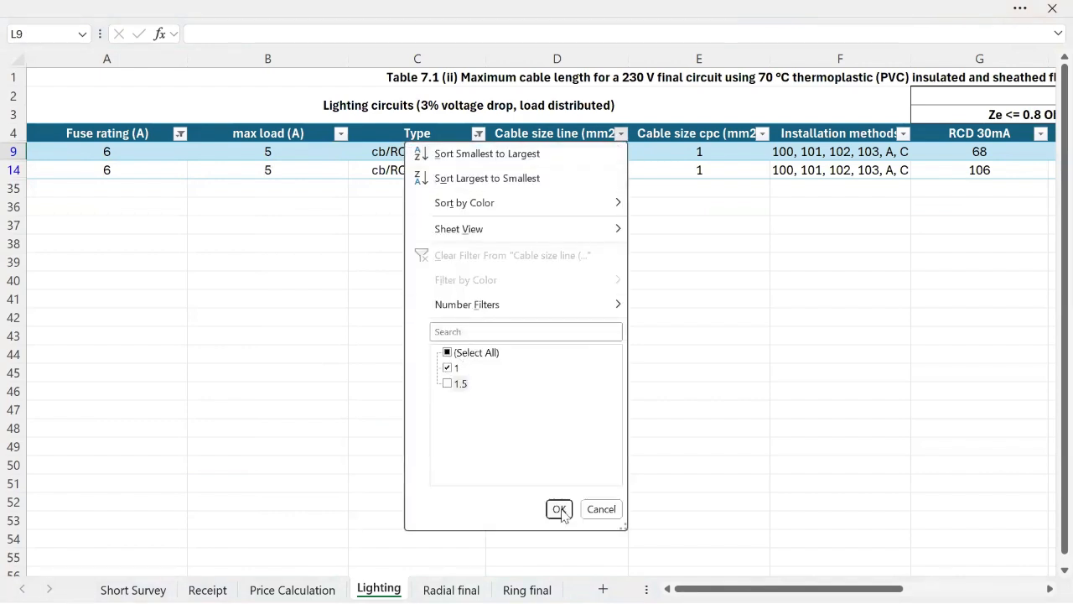
{"action": "left_click", "coordinate": [559, 509]}
{"action": "scroll", "coordinate": [635, 285], "scroll_direction": "right", "scroll_amount": 5}
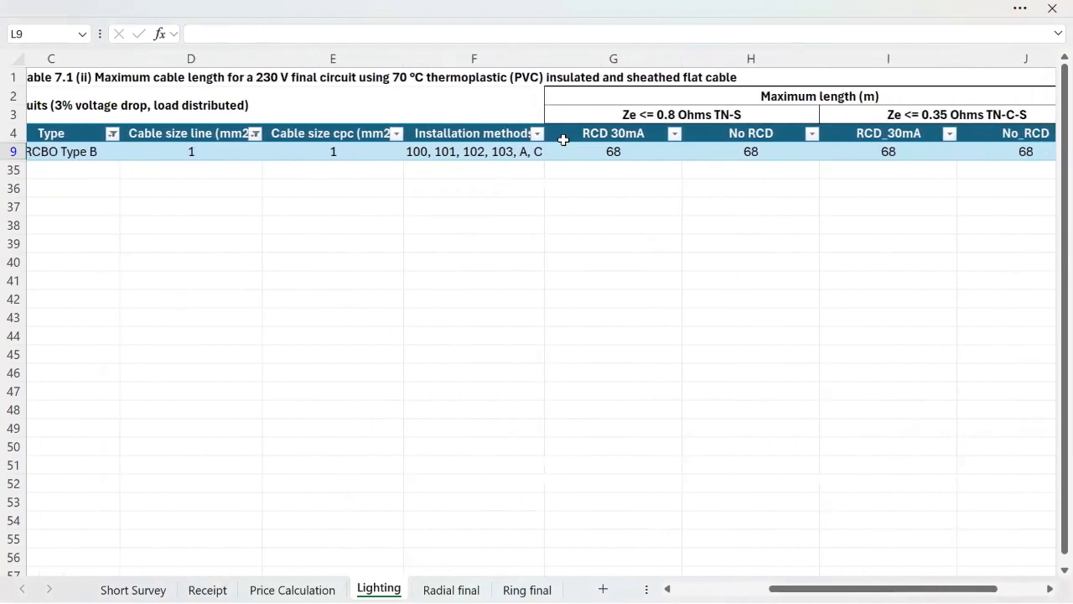
{"action": "scroll", "coordinate": [578, 194], "scroll_direction": "right", "scroll_amount": 2}
{"action": "scroll", "coordinate": [578, 195], "scroll_direction": "right", "scroll_amount": 2}
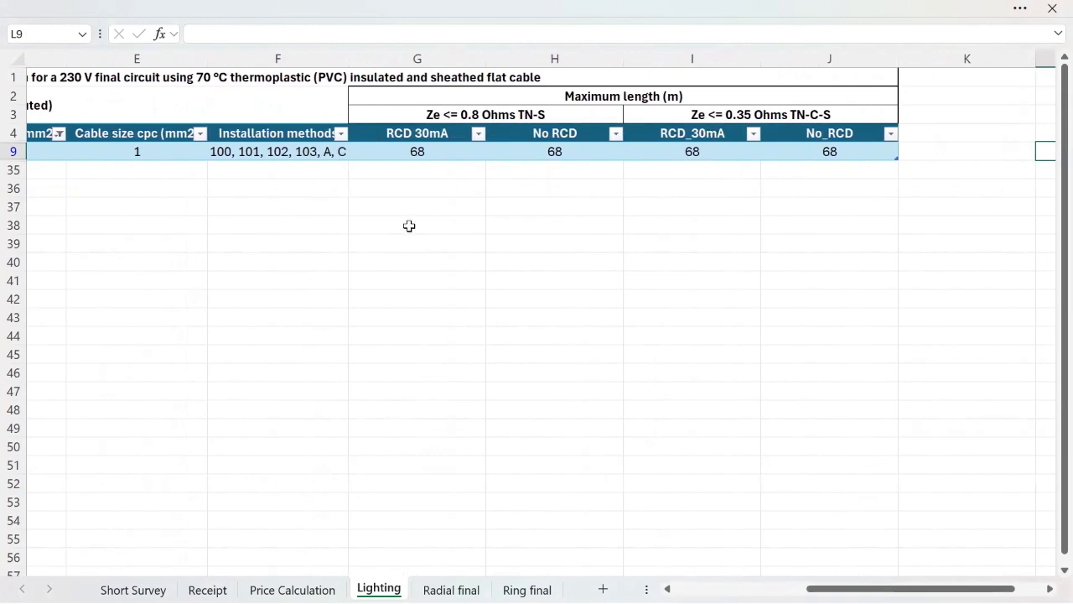
{"action": "scroll", "coordinate": [408, 226], "scroll_direction": "left", "scroll_amount": 3}
{"action": "scroll", "coordinate": [408, 226], "scroll_direction": "left", "scroll_amount": 2}
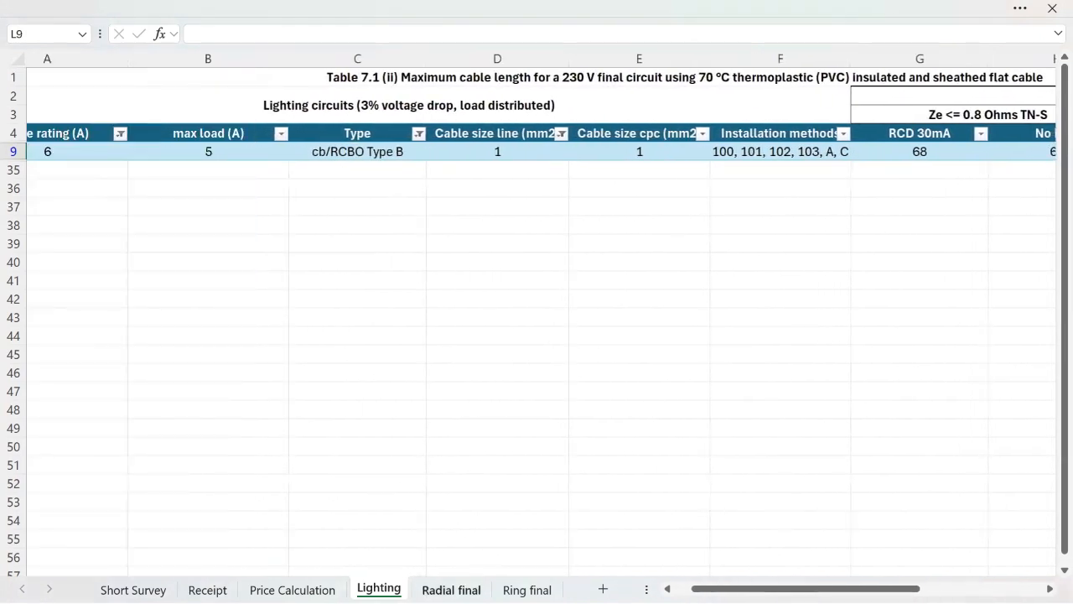
Enter 68 as the Max Length for circuit 1 on the Short Survey sheet.
{"action": "left_click", "coordinate": [451, 589]}
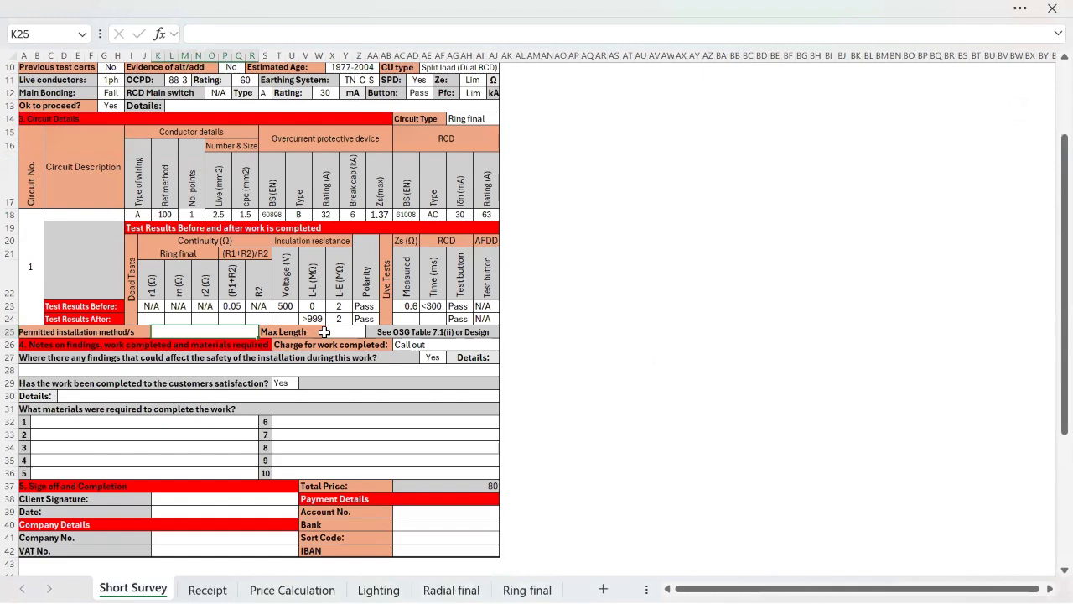
{"action": "left_click", "coordinate": [340, 331]}
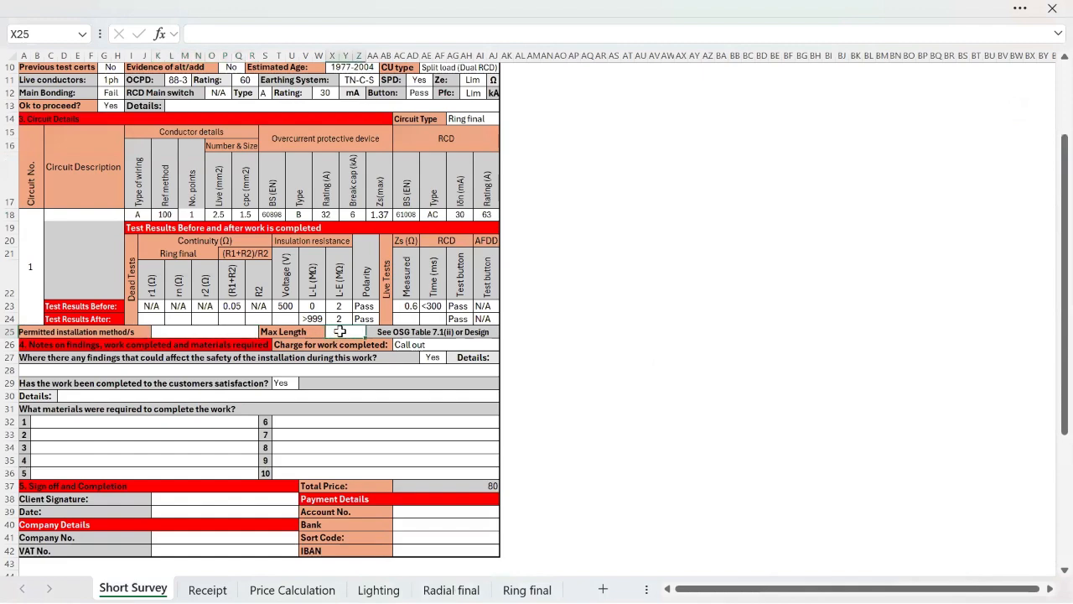
{"action": "type", "text": "68"}
{"action": "left_click", "coordinate": [572, 317]}
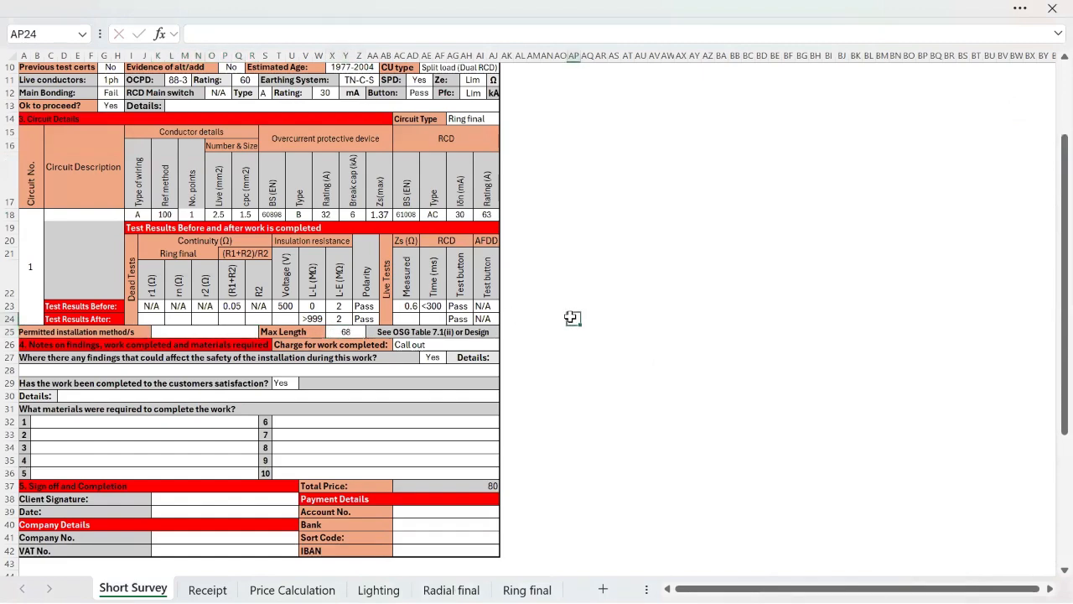
Set the charge for work completed to Half.
{"action": "scroll", "coordinate": [573, 318], "scroll_direction": "down", "scroll_amount": 2}
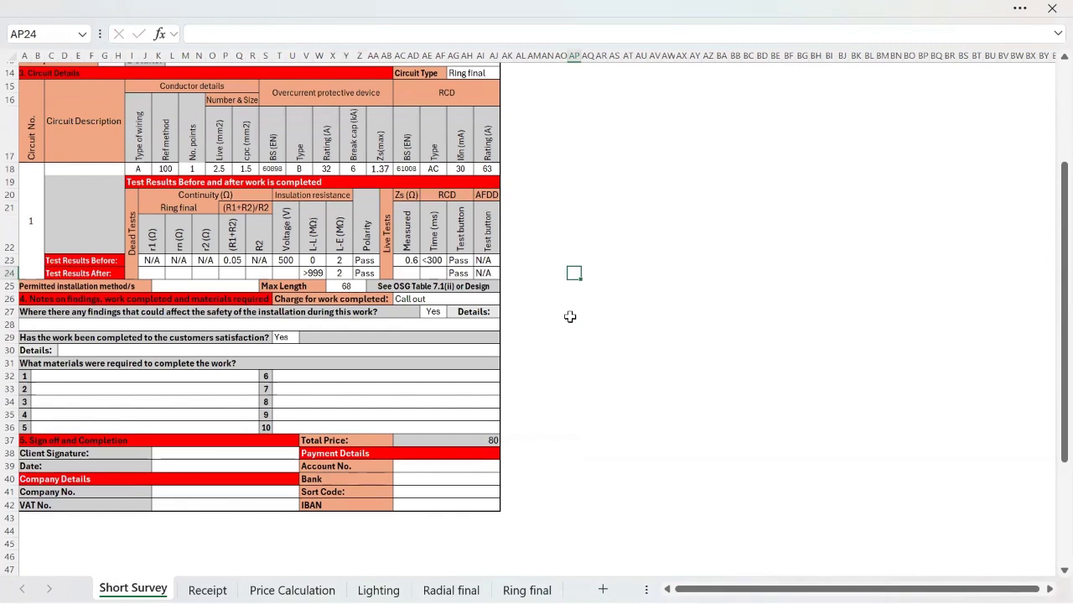
{"action": "left_click", "coordinate": [456, 299]}
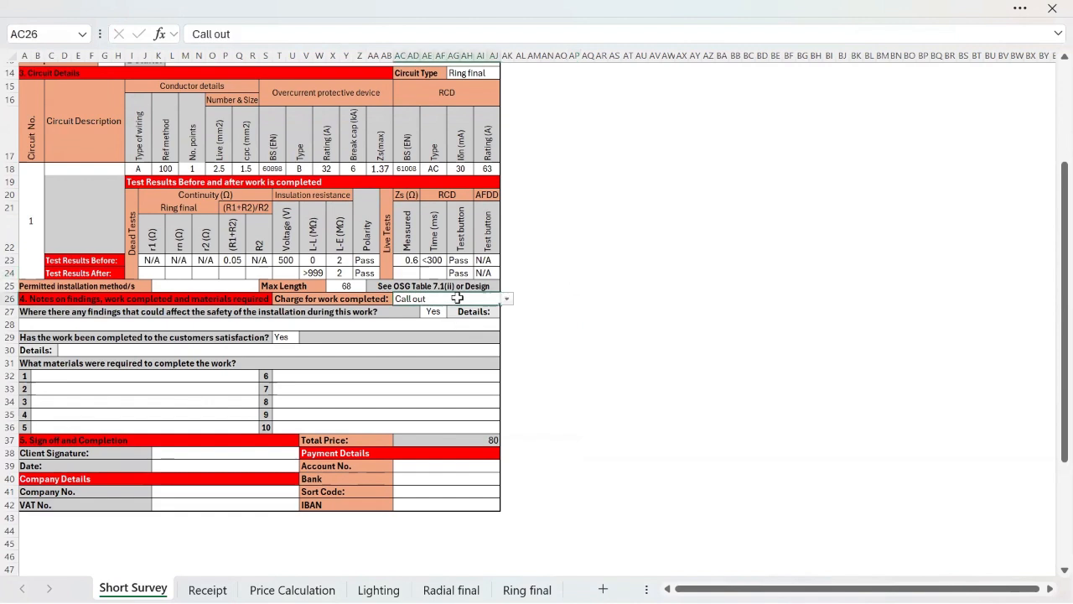
{"action": "left_click", "coordinate": [506, 302]}
{"action": "left_click", "coordinate": [506, 302]}
{"action": "left_click", "coordinate": [506, 299]}
{"action": "left_click", "coordinate": [405, 327]}
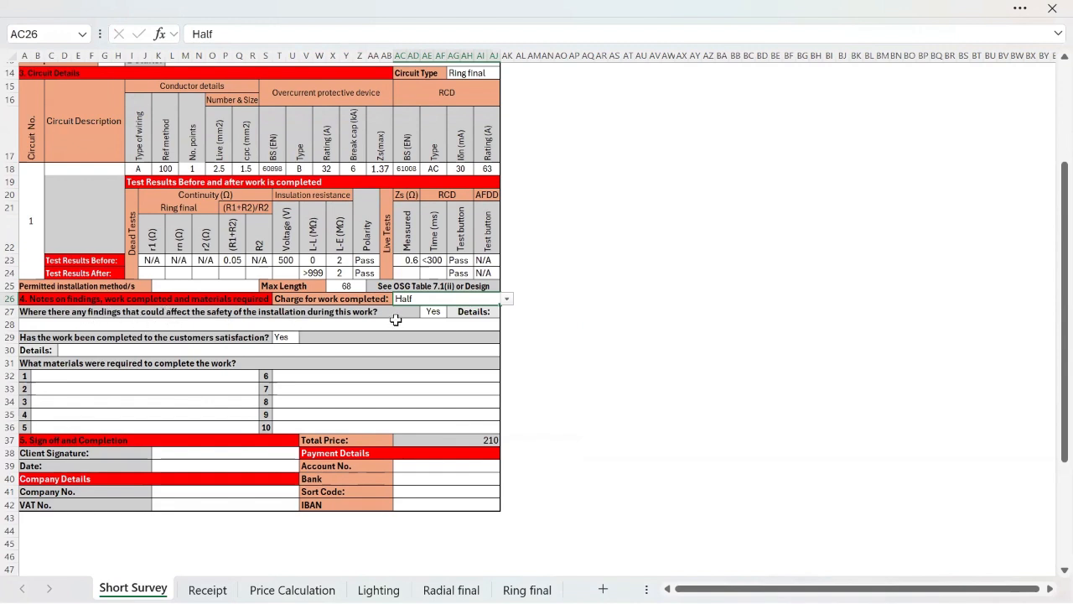
Enter "Low IR results" as the details of findings that could affect the safety of the installation.
{"action": "left_click", "coordinate": [319, 325]}
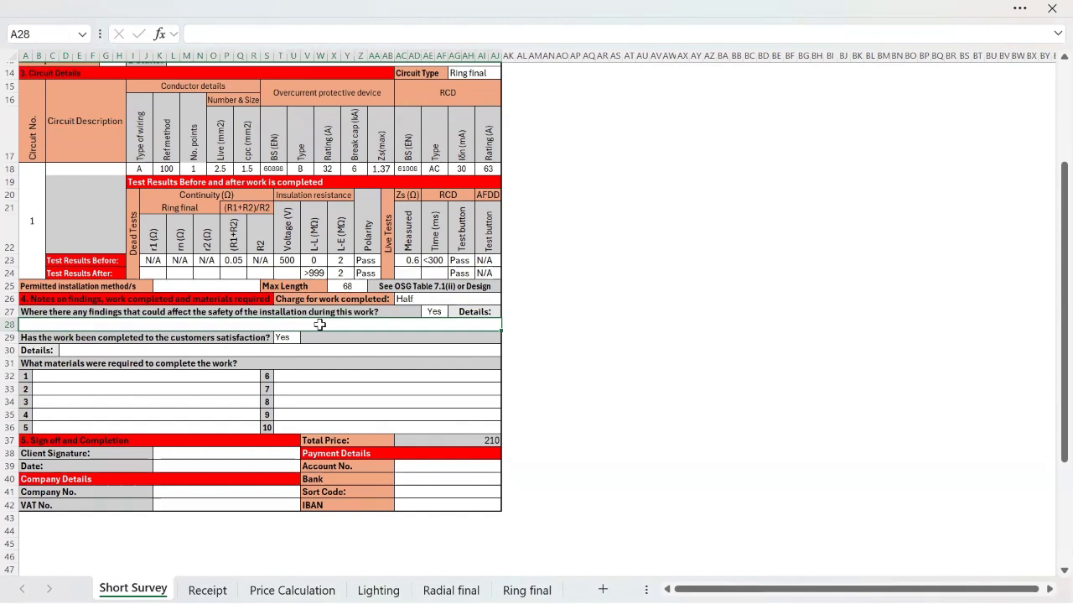
{"action": "type", "text": "Low IR"}
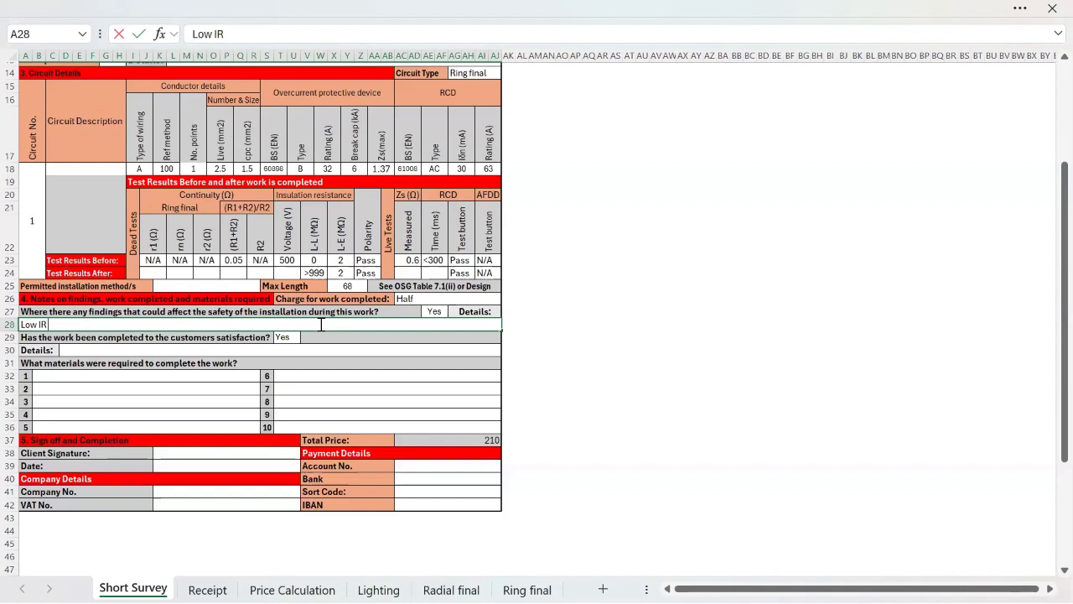
{"action": "type", "text": " result"}
Examine the answer choices for customer satisfaction with the completed work and its details field.
{"action": "left_click", "coordinate": [287, 336]}
{"action": "left_click", "coordinate": [312, 336]}
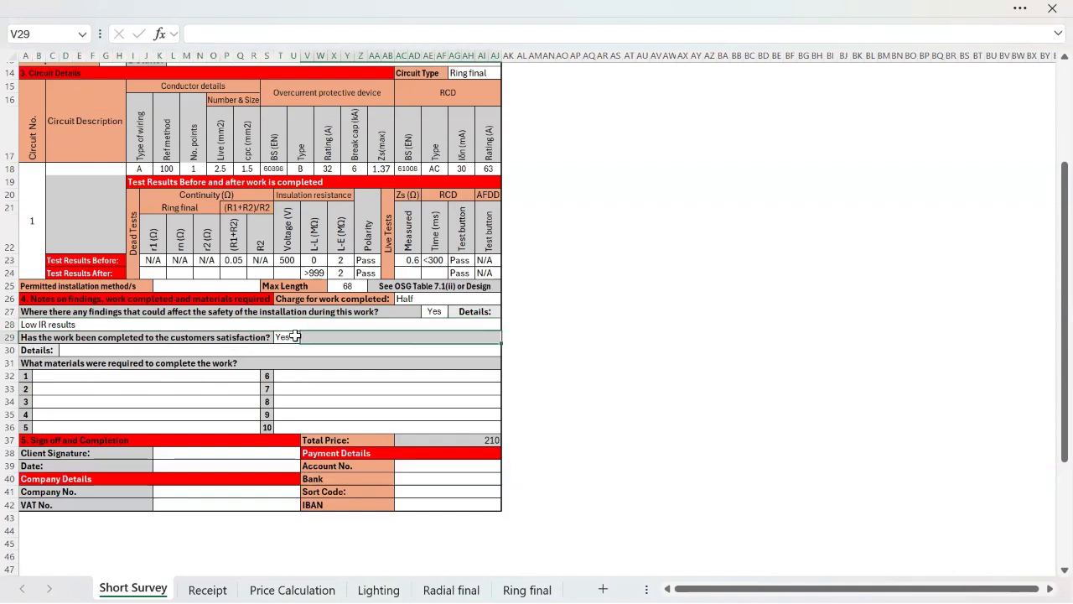
{"action": "left_click", "coordinate": [295, 336]}
{"action": "left_click", "coordinate": [307, 336]}
{"action": "left_click", "coordinate": [278, 350]}
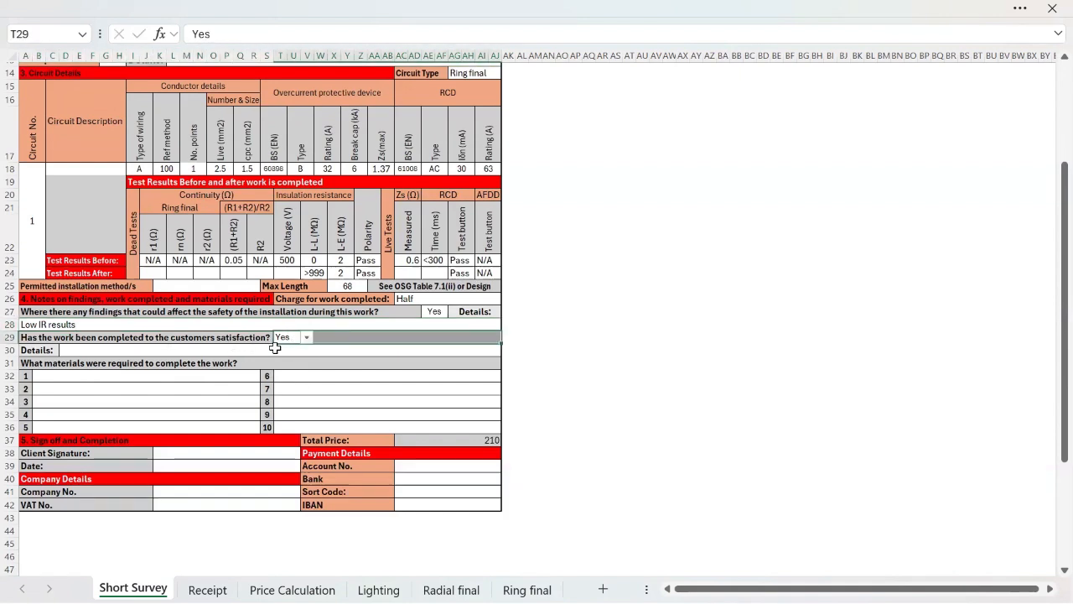
{"action": "left_click", "coordinate": [275, 348]}
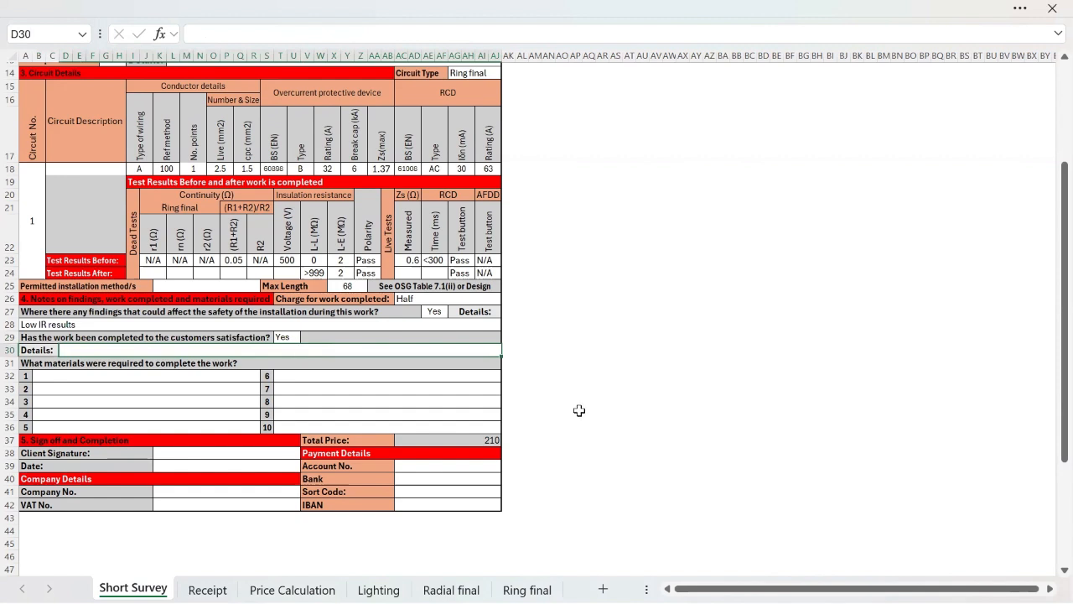
Enter "Socket" as material 1 in the list of materials required to complete the work.
{"action": "left_click", "coordinate": [127, 375]}
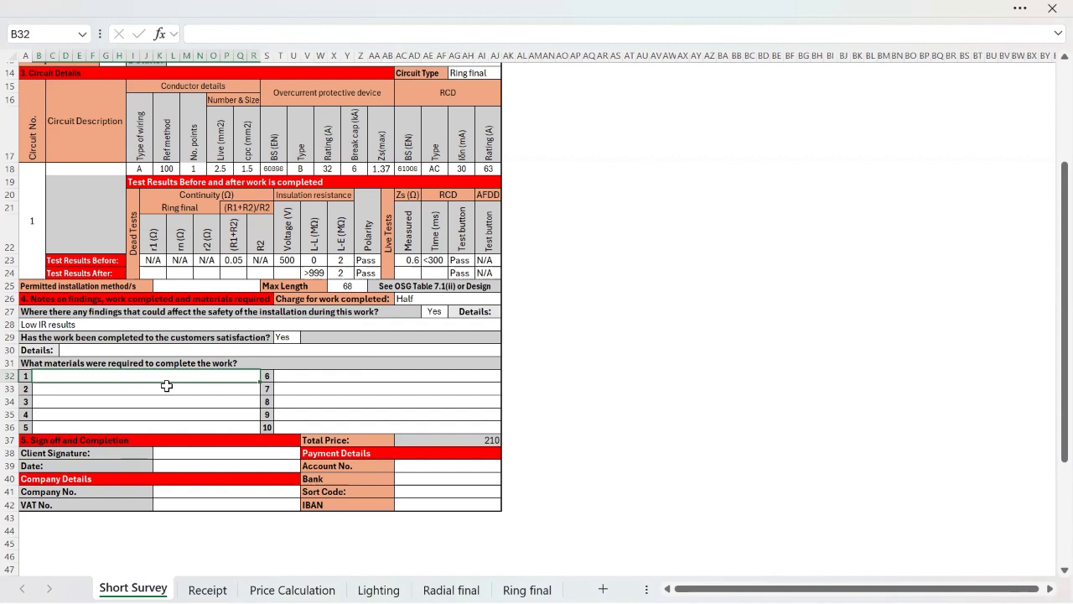
{"action": "type", "text": "S"}
{"action": "key", "text": "BackSpace"}
{"action": "key", "text": "BackSpace"}
{"action": "key", "text": "BackSpace"}
{"action": "type", "text": "ockeyt"}
{"action": "left_click", "coordinate": [612, 388]}
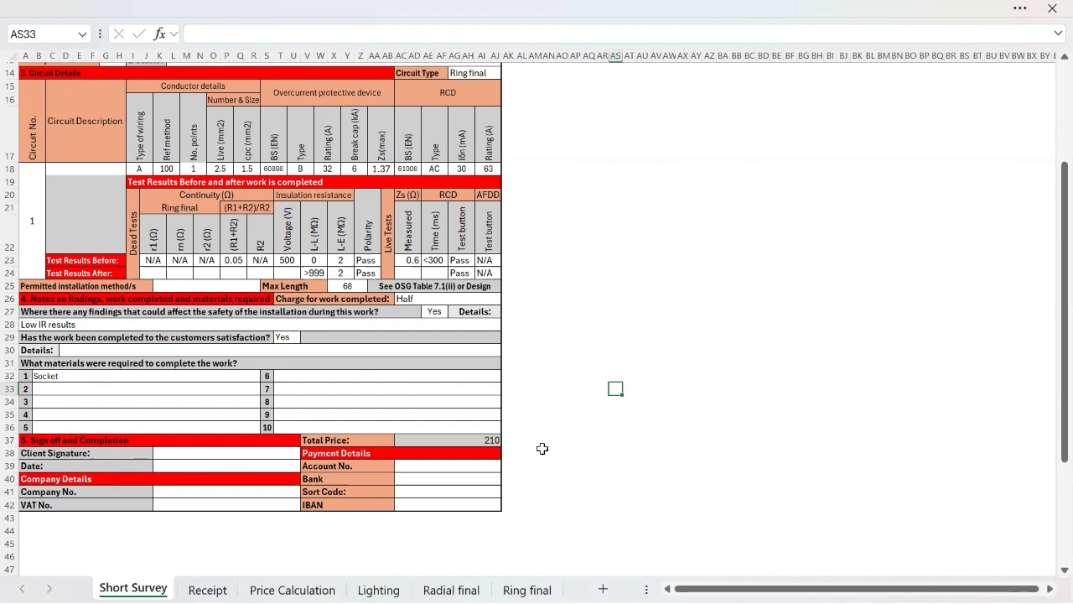
Enter "T&E 1.5mm 10 meters" as material 2 in the list of required materials.
{"action": "left_click", "coordinate": [215, 388]}
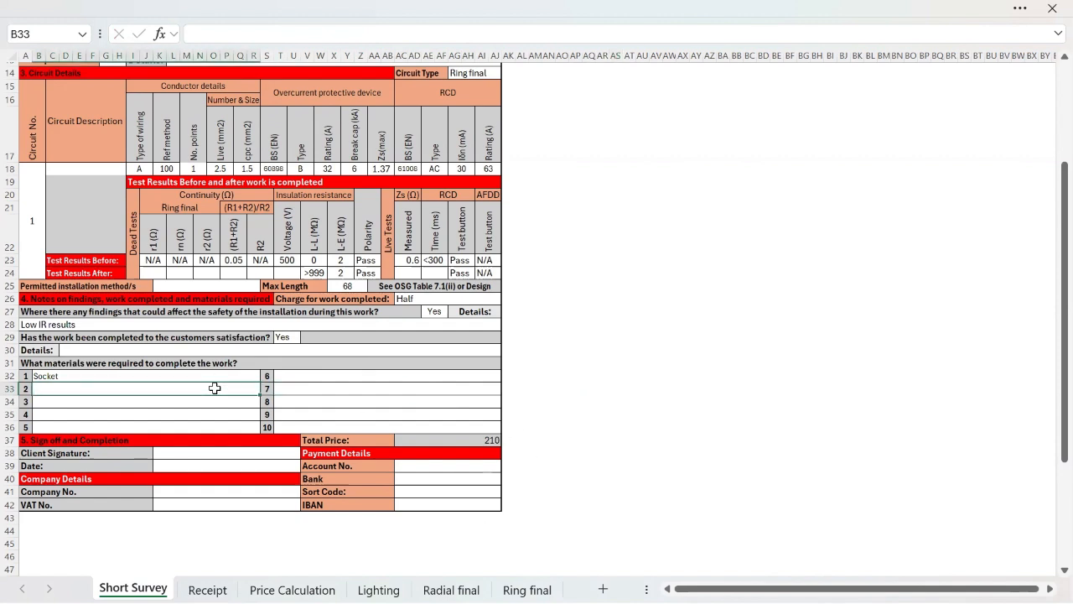
{"action": "type", "text": "T&E 1.5mm"}
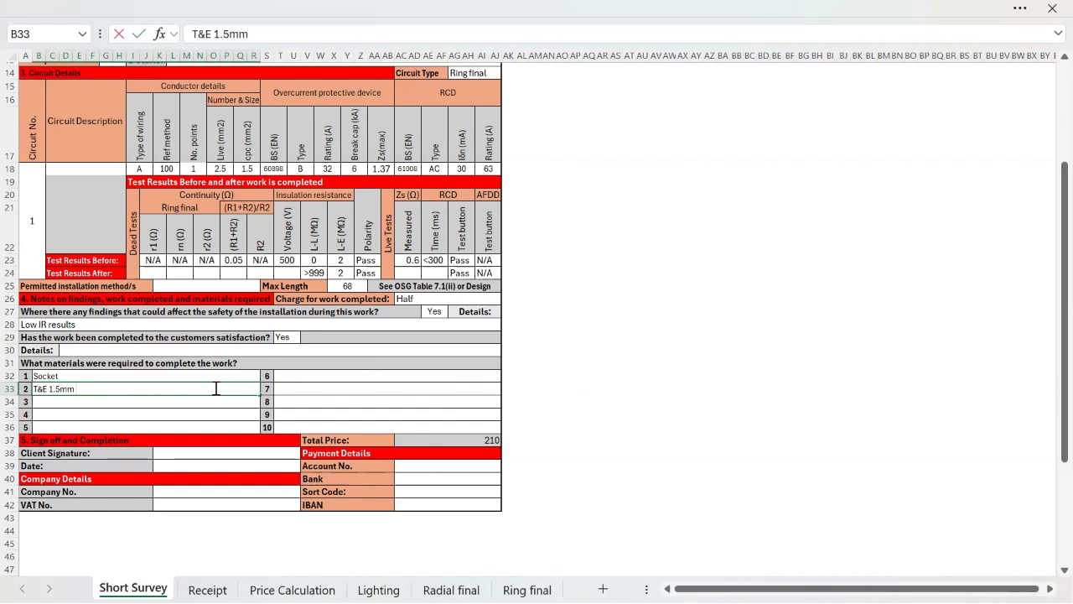
{"action": "type", "text": " 10meters"}
{"action": "left_click", "coordinate": [87, 388]}
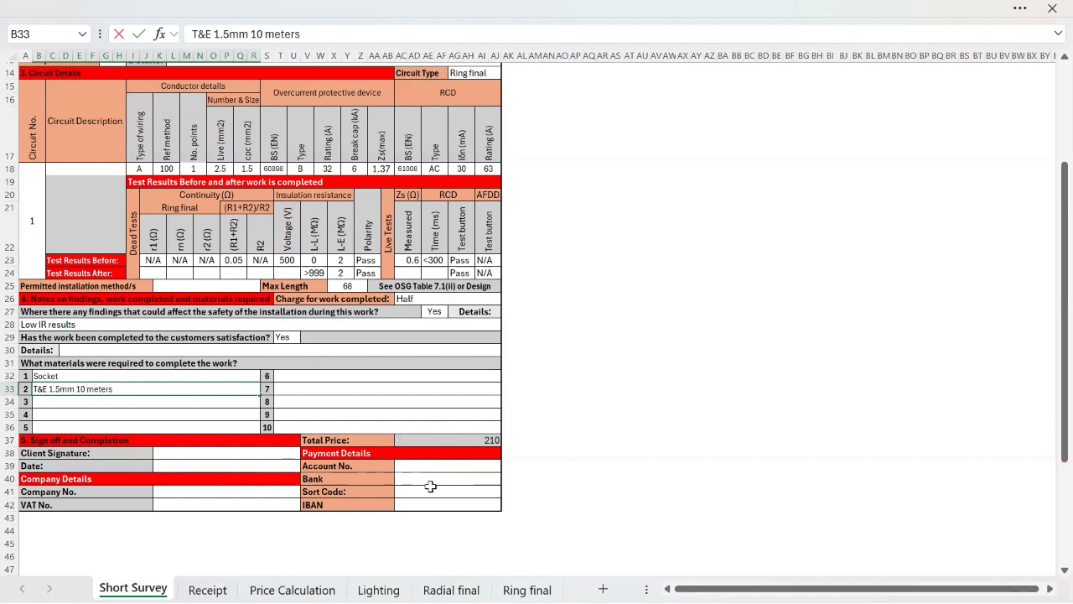
Clear the costs of the socket and the T&E cable on the Price Calculation sheet.
{"action": "left_click", "coordinate": [291, 590]}
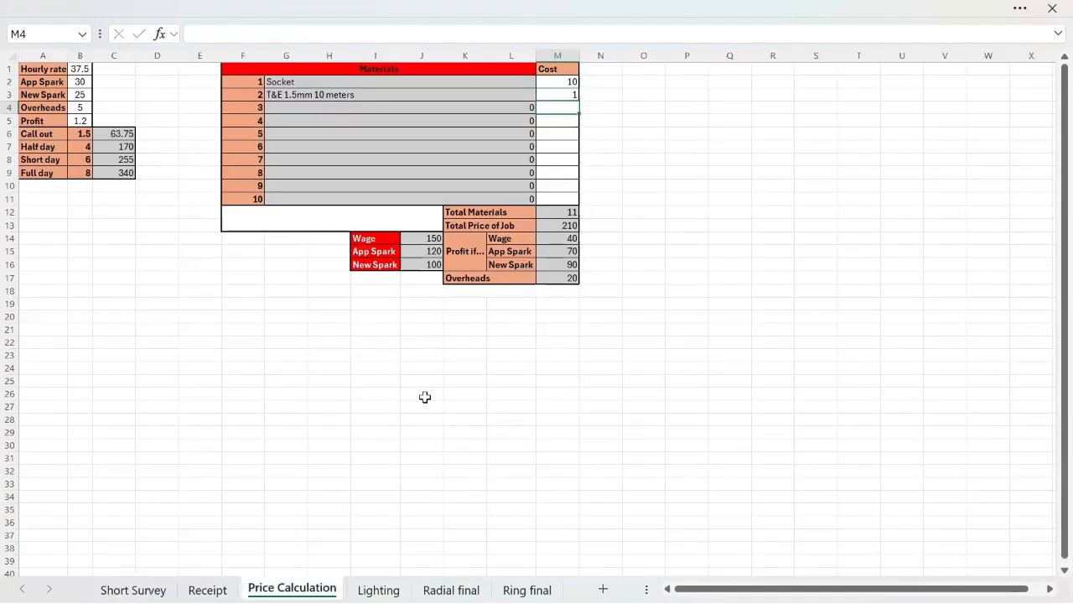
{"action": "left_click", "coordinate": [568, 82]}
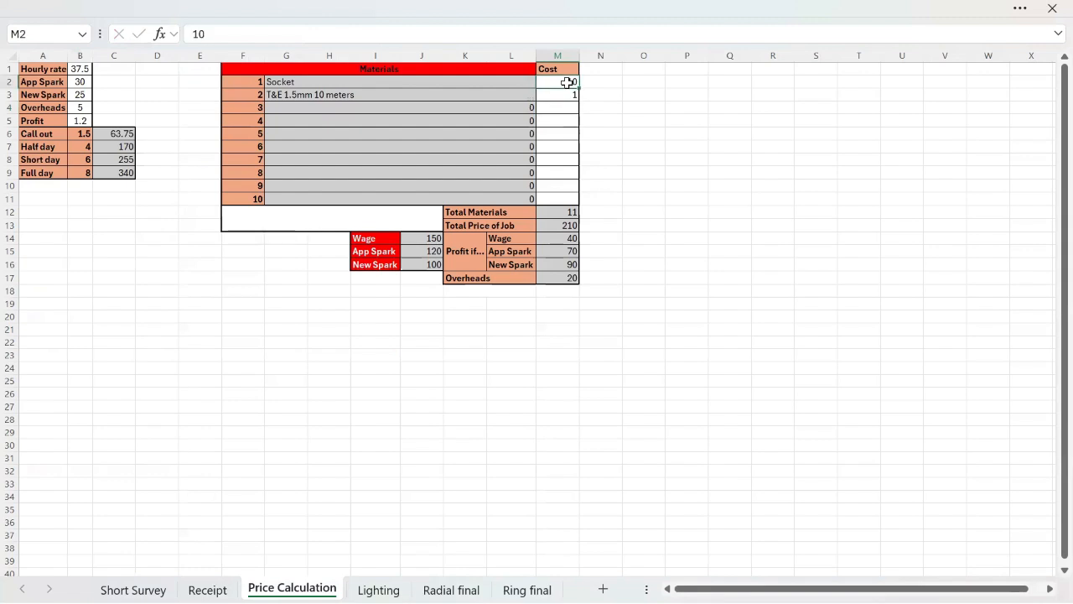
{"action": "key", "text": "Delete"}
{"action": "left_click", "coordinate": [569, 91]}
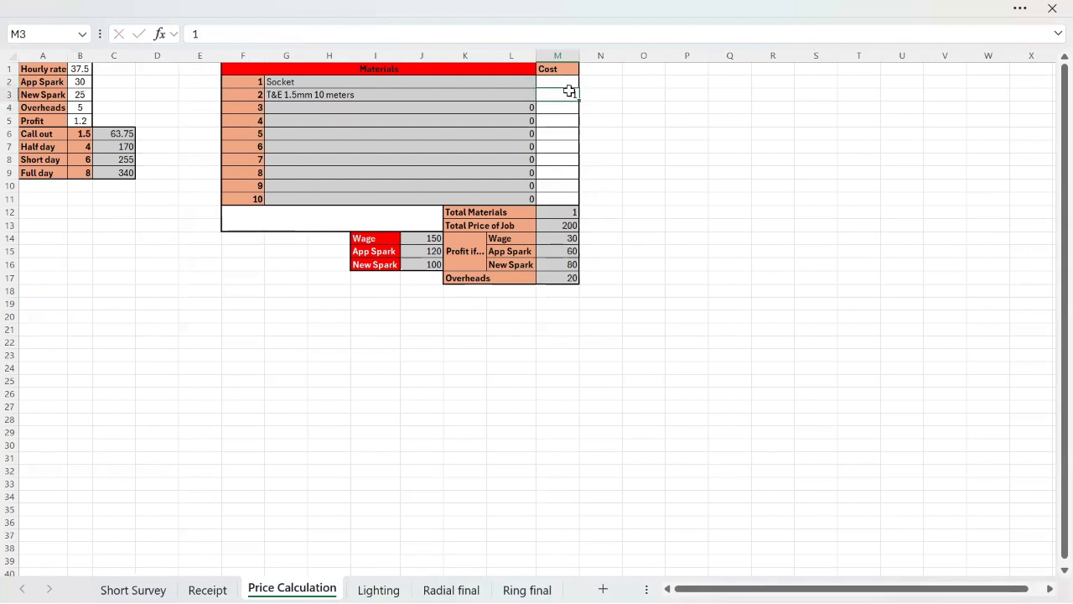
{"action": "key", "text": "Delete"}
{"action": "left_click", "coordinate": [676, 238]}
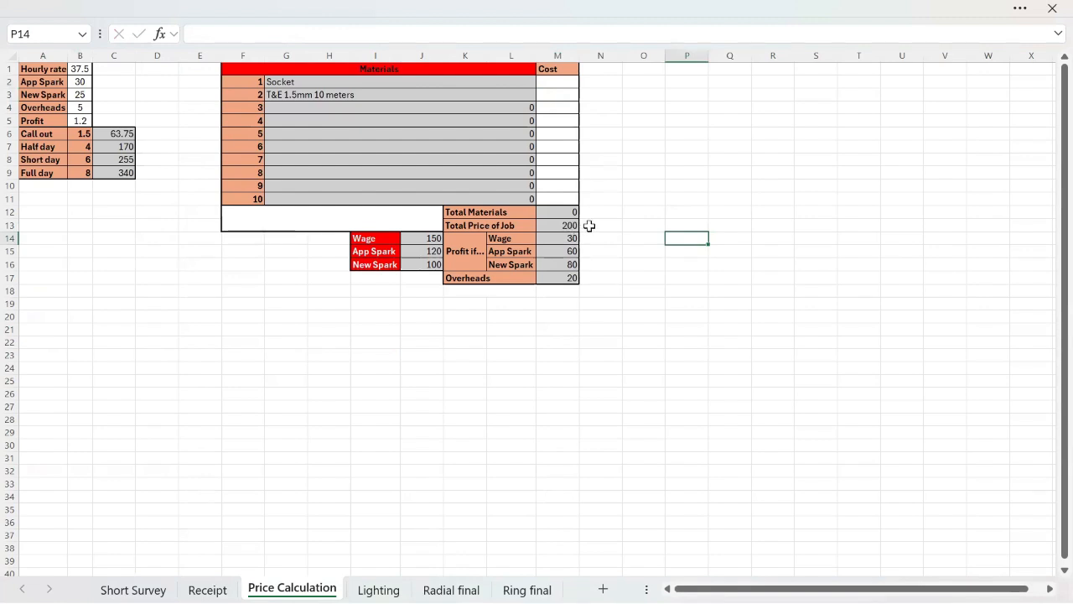
Enter costs of 2.5 for the socket and 10 for the T&E cable, and return to the Short Survey sheet.
{"action": "left_click", "coordinate": [559, 82]}
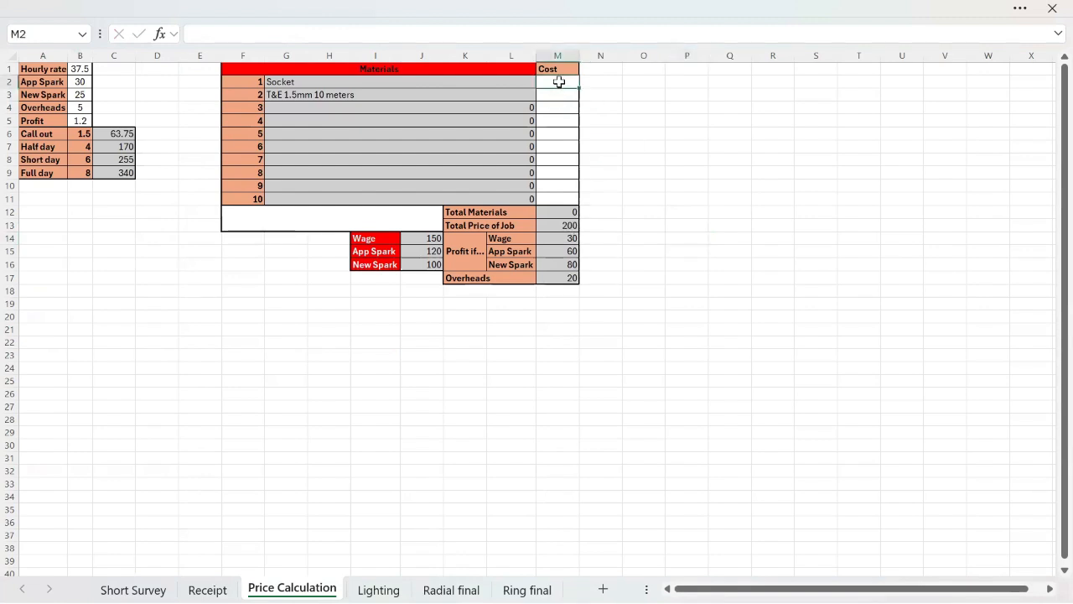
{"action": "type", "text": "2.5"}
{"action": "left_click", "coordinate": [569, 96]}
{"action": "type", "text": "10"}
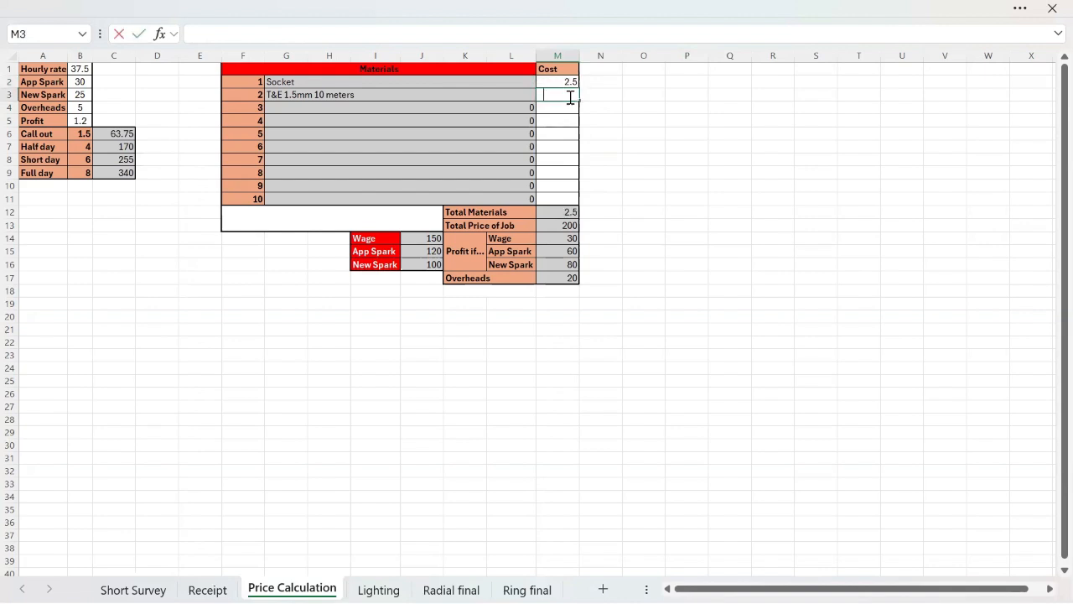
{"action": "left_click", "coordinate": [637, 118]}
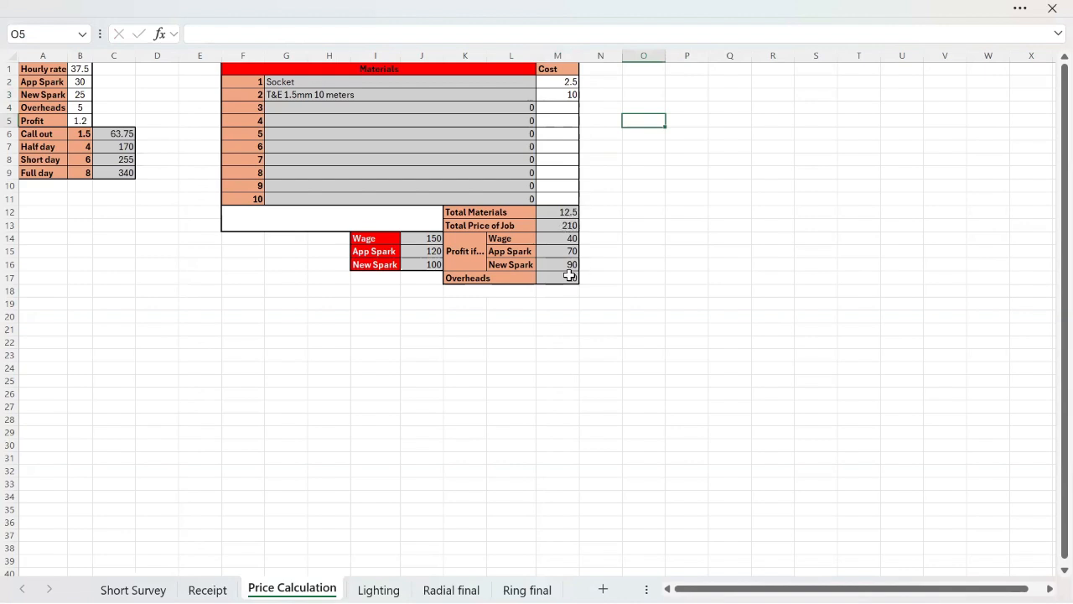
{"action": "left_click", "coordinate": [133, 590]}
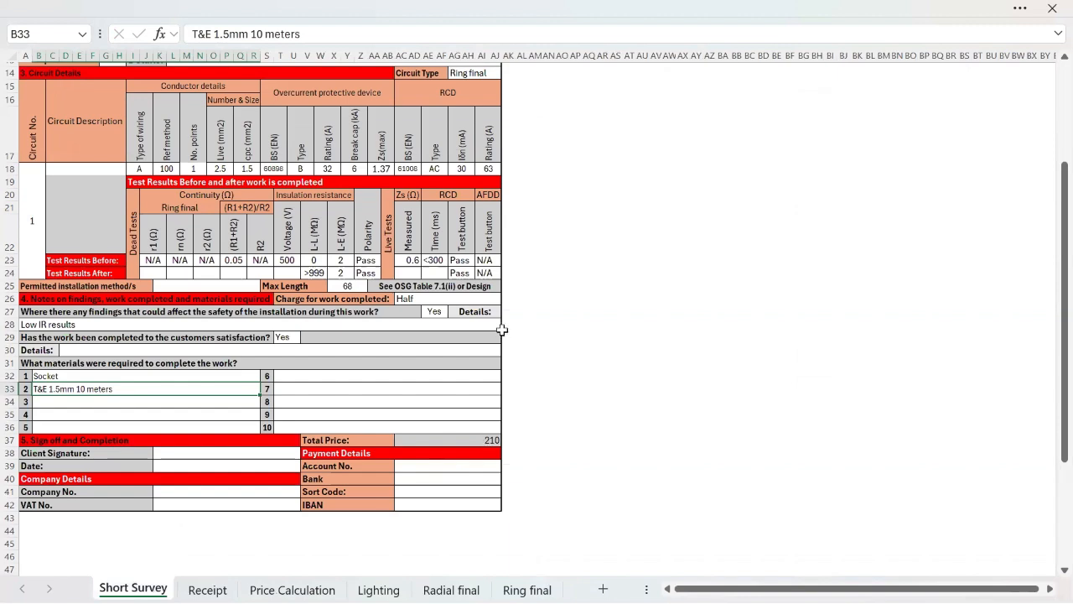
Set the charge for work completed to "Short" in section 4 of the survey form.
{"action": "left_click", "coordinate": [488, 298]}
{"action": "left_click", "coordinate": [508, 299]}
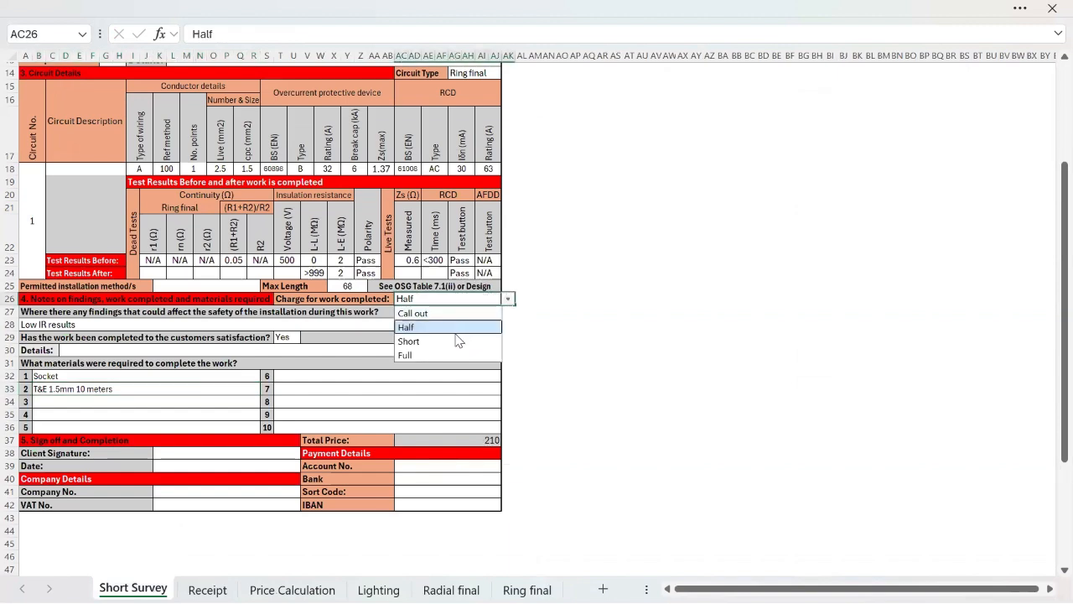
{"action": "left_click", "coordinate": [496, 341]}
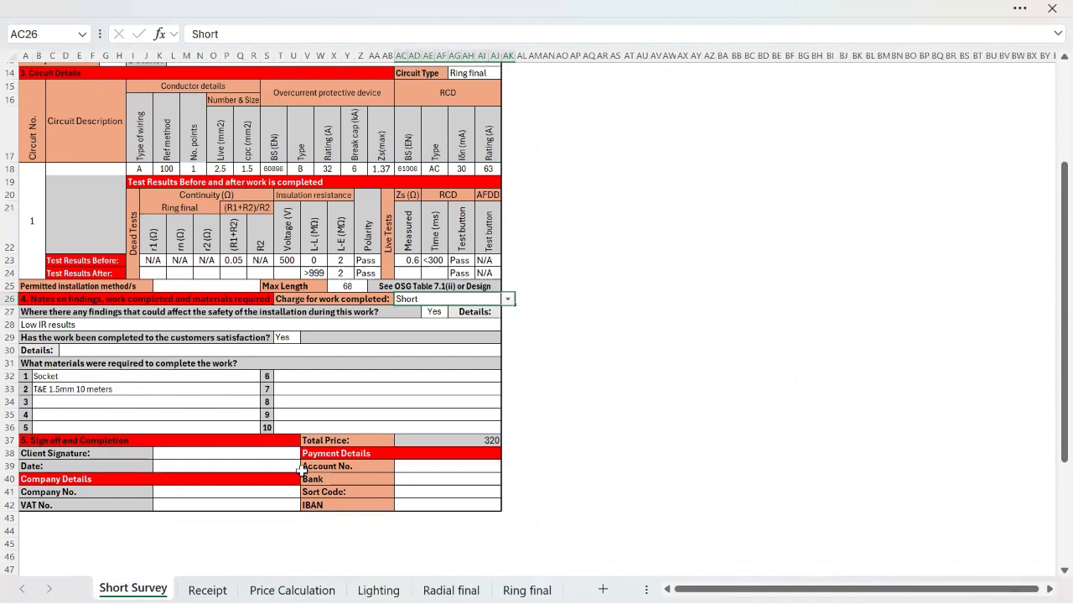
{"action": "scroll", "coordinate": [563, 395], "scroll_direction": "up", "scroll_amount": 5}
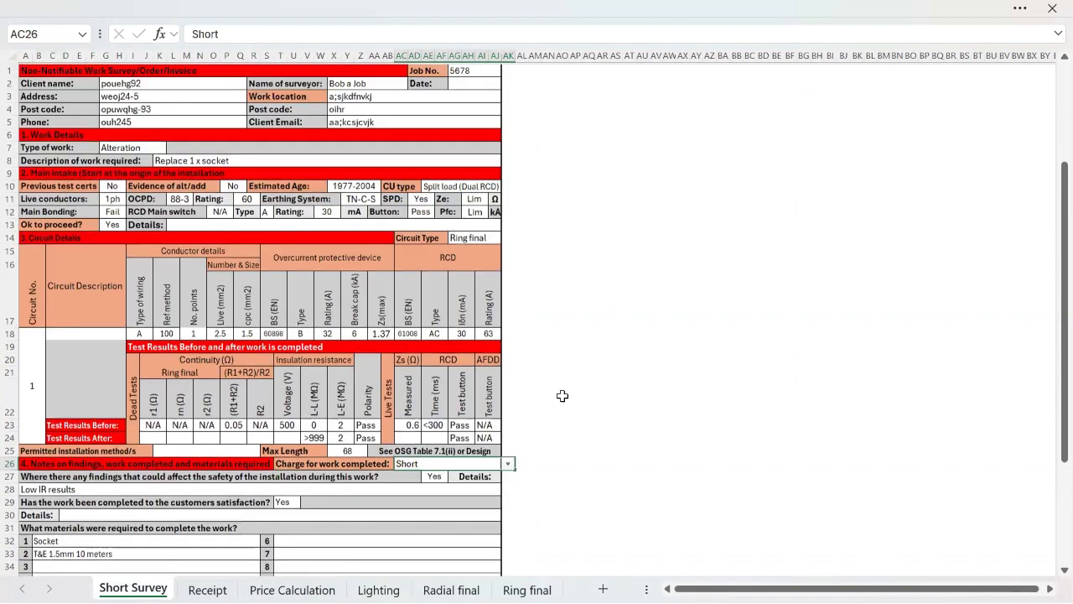
{"action": "scroll", "coordinate": [563, 396], "scroll_direction": "down", "scroll_amount": 5}
{"action": "scroll", "coordinate": [563, 396], "scroll_direction": "up", "scroll_amount": 5}
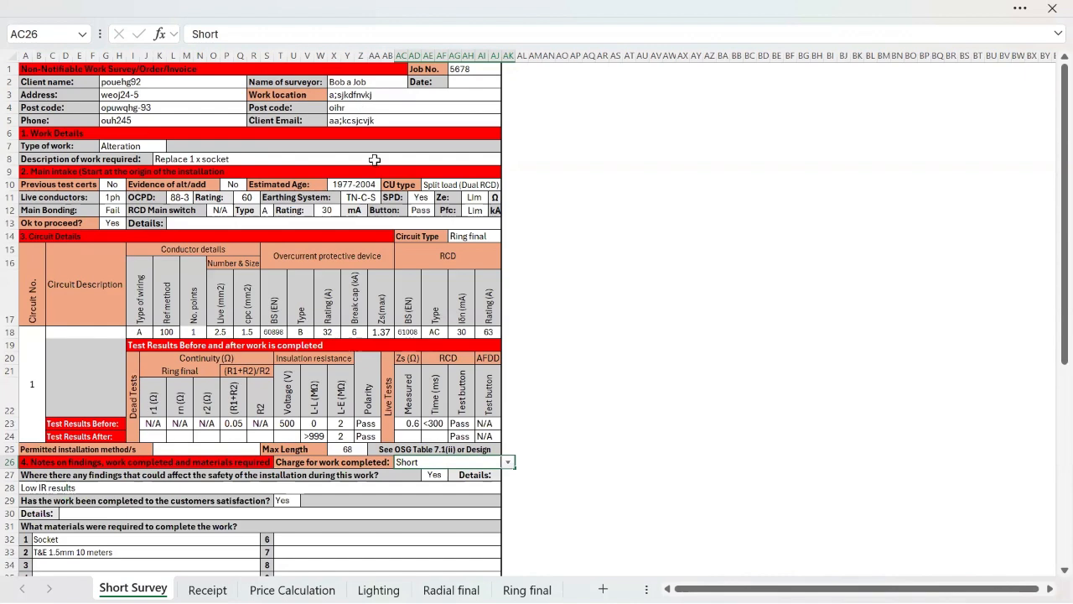
{"action": "scroll", "coordinate": [520, 436], "scroll_direction": "down", "scroll_amount": 3}
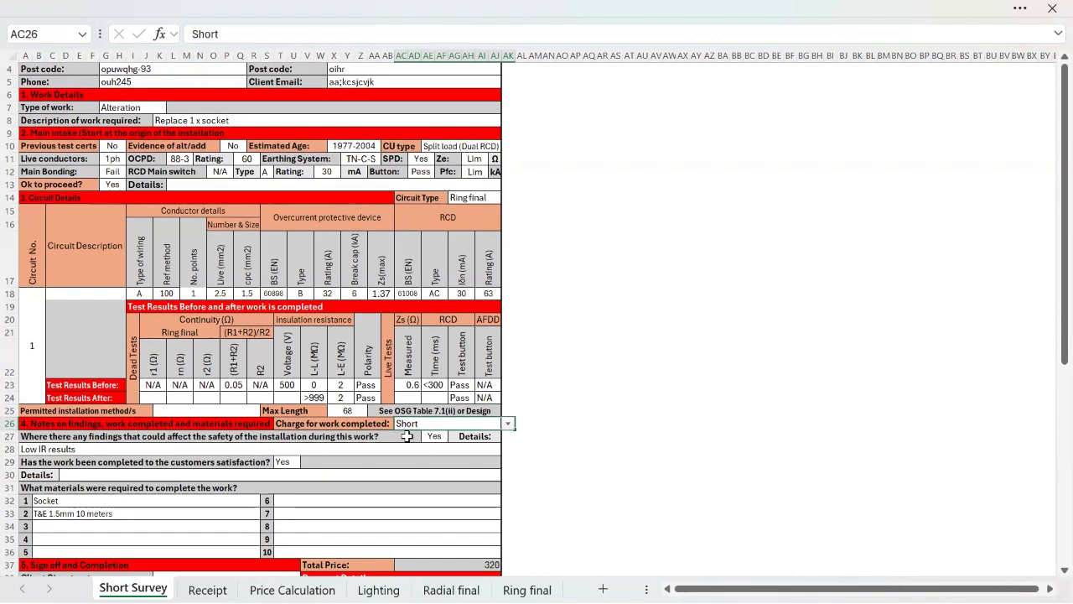
{"action": "scroll", "coordinate": [503, 457], "scroll_direction": "down", "scroll_amount": 3}
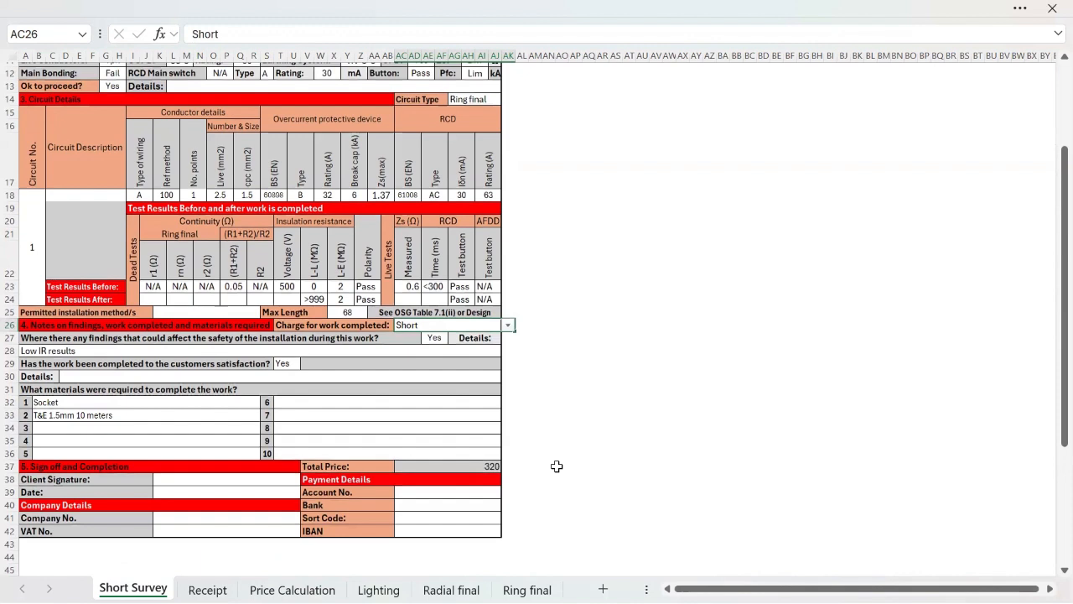